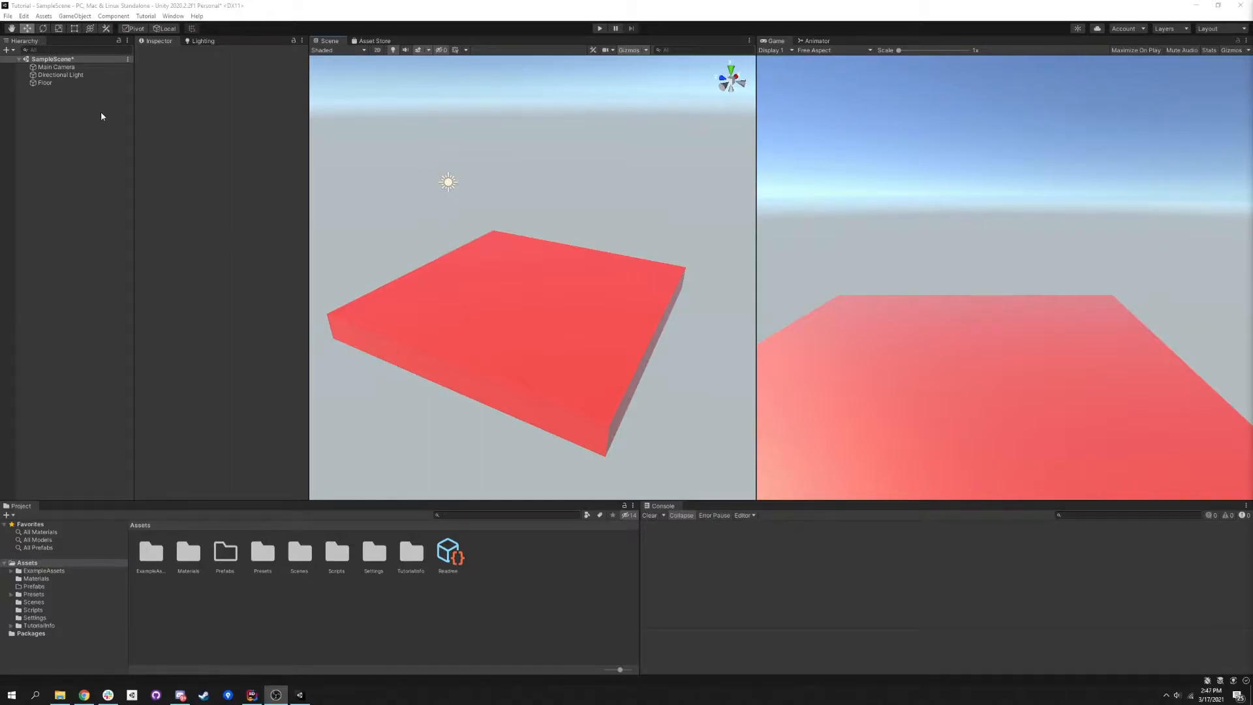
- Select the Main Camera and collapse its Camera and Simple Camera Controller components
left_click(50, 70)
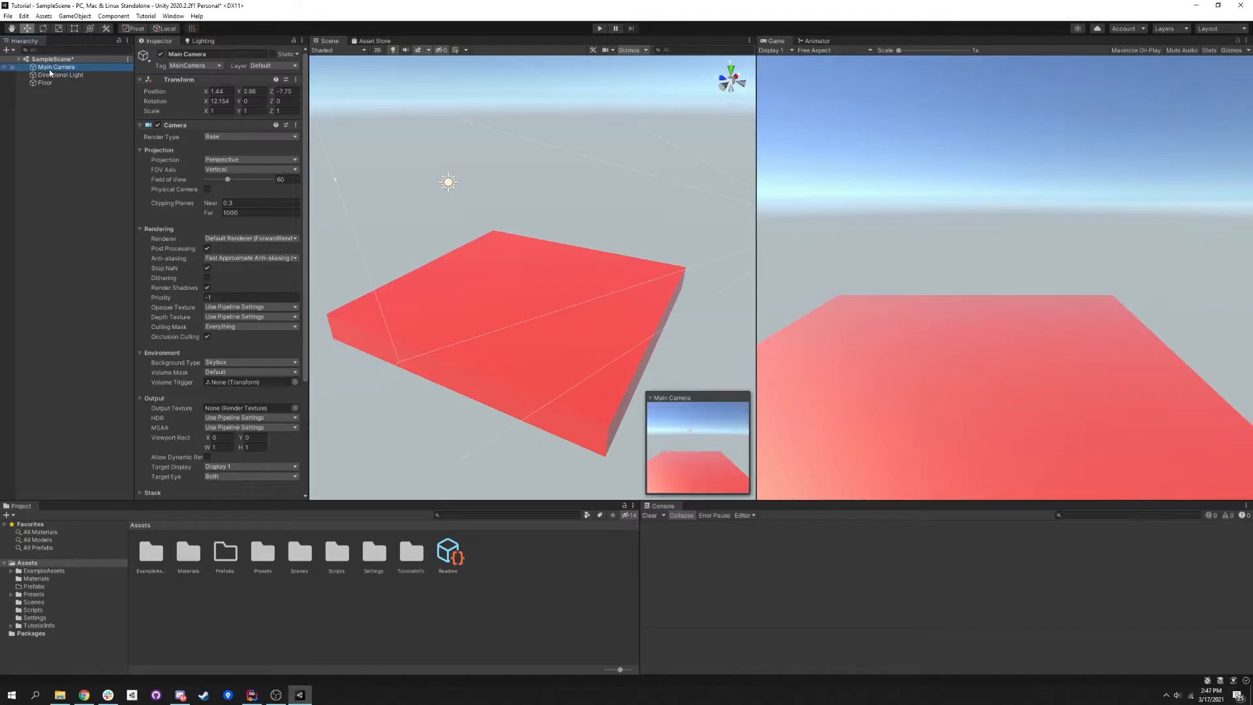
right_click_drag(477, 149, 425, 147)
key("s")
key("d")
key("w")
key("a")
key("w")
key("d")
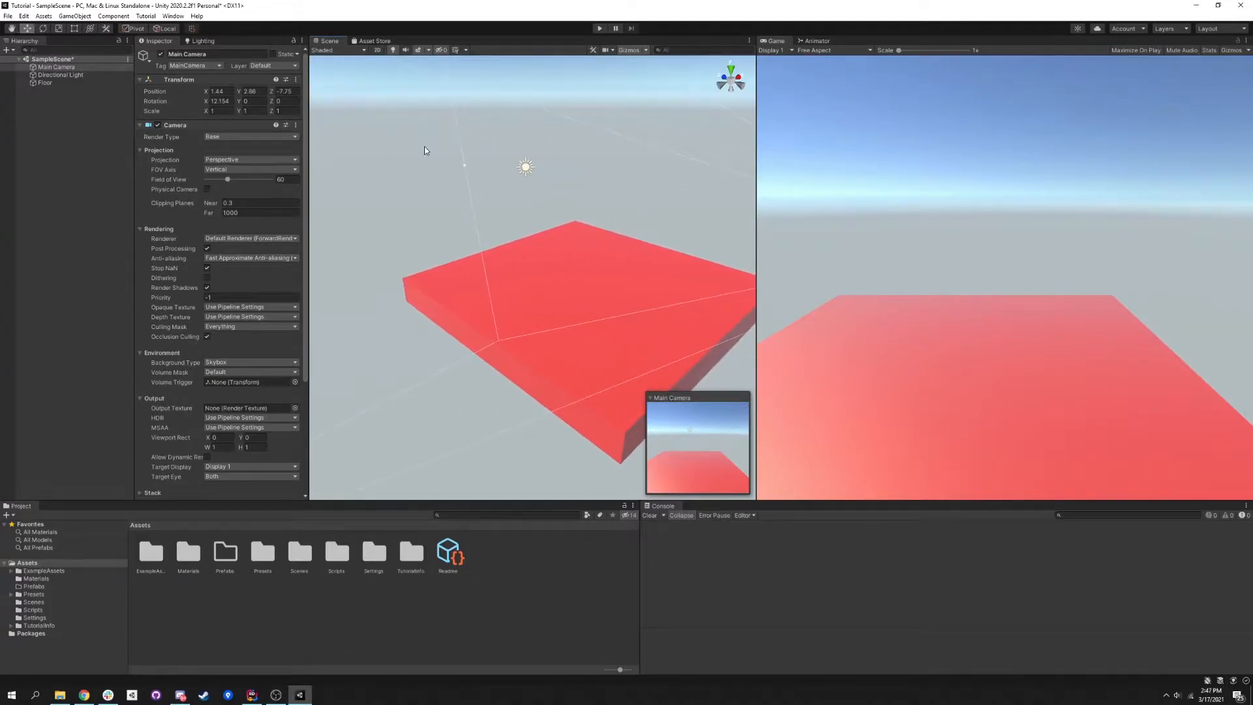
left_click(139, 126)
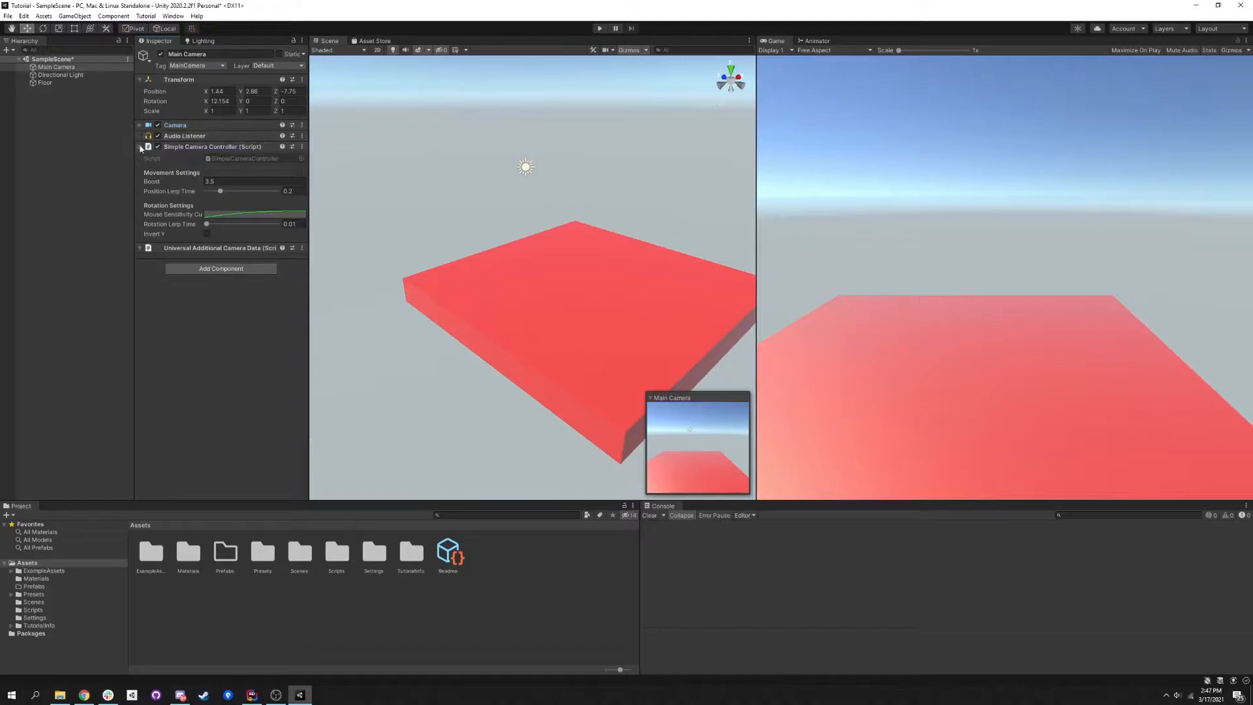
left_click(140, 147)
- Set the Main Camera's X rotation to 0
right_click_drag(416, 206, 476, 208)
scroll(588, 206, "down", 3)
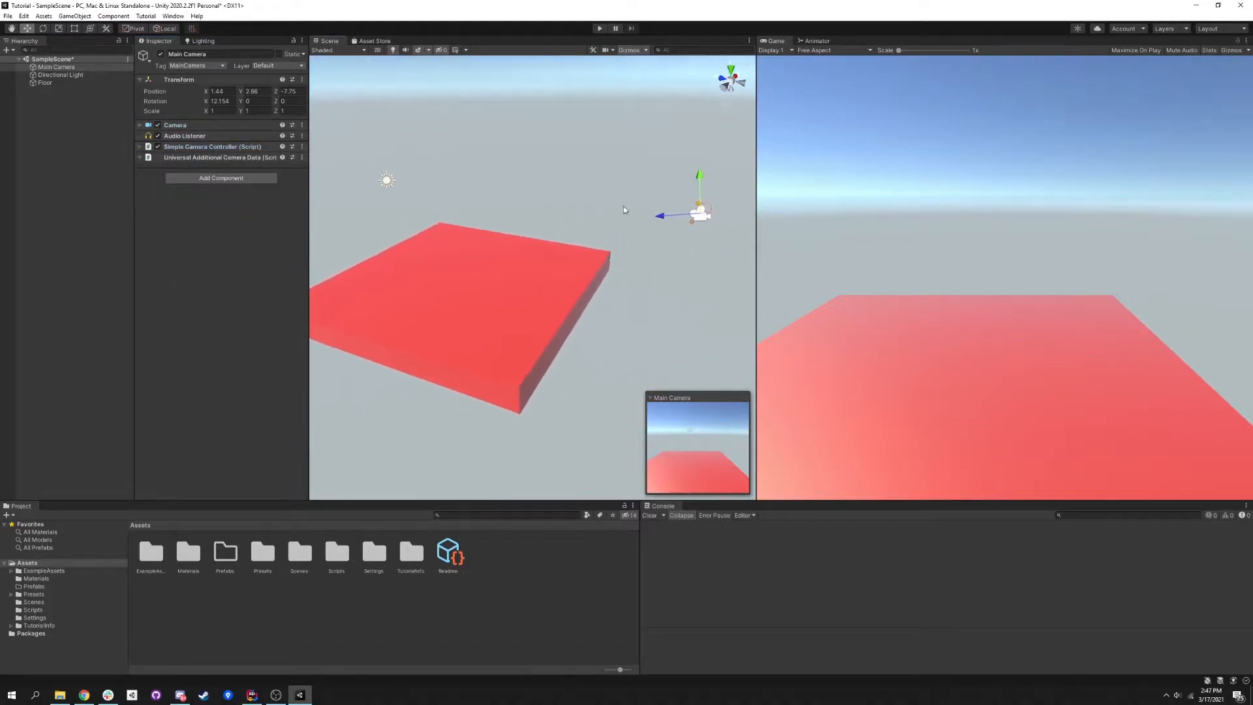
left_click(220, 101)
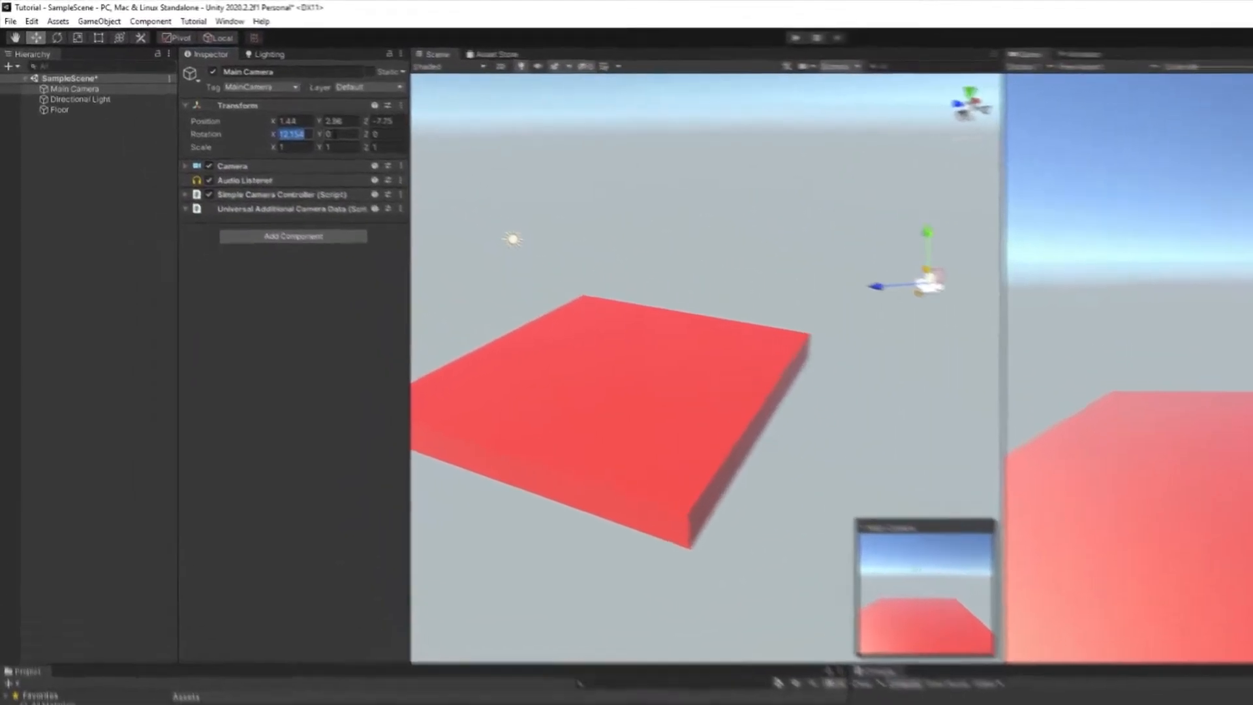
type("0")
key("Tab")
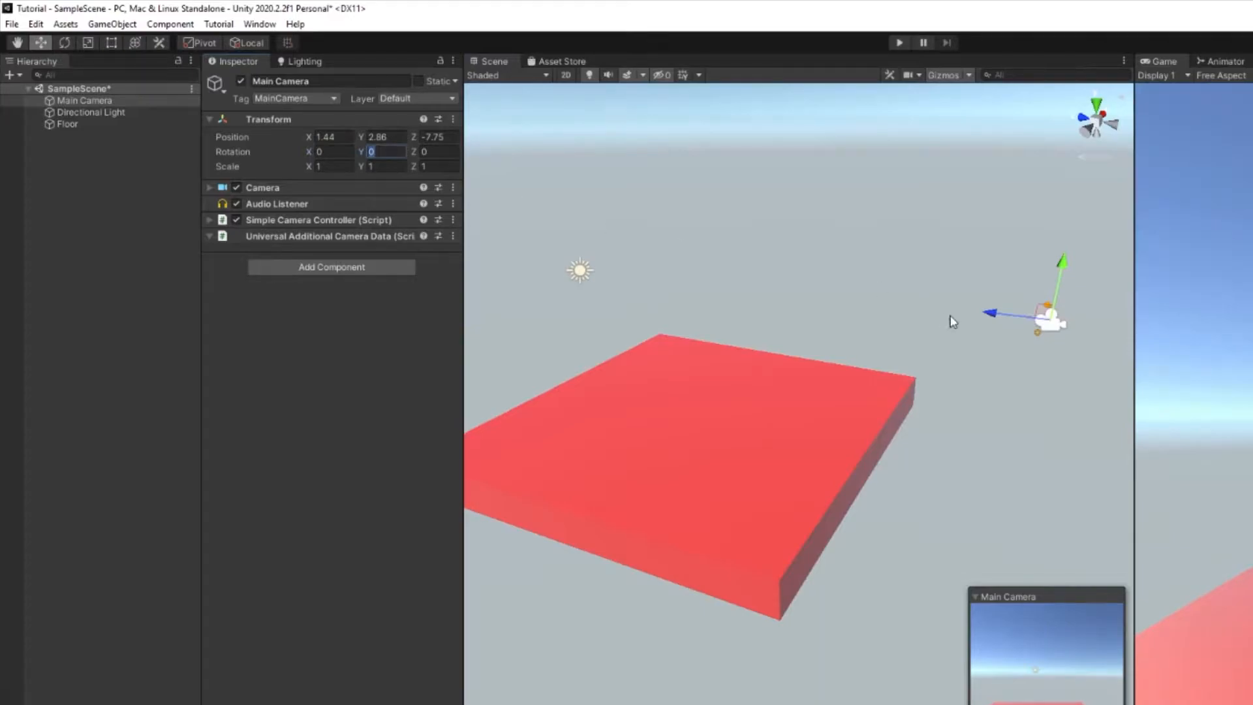
- Move the Main Camera forward over the floor and lower it to about Y 1.65, Z 0.02
left_click_drag(989, 314, 761, 246)
left_click_drag(812, 282, 812, 328)
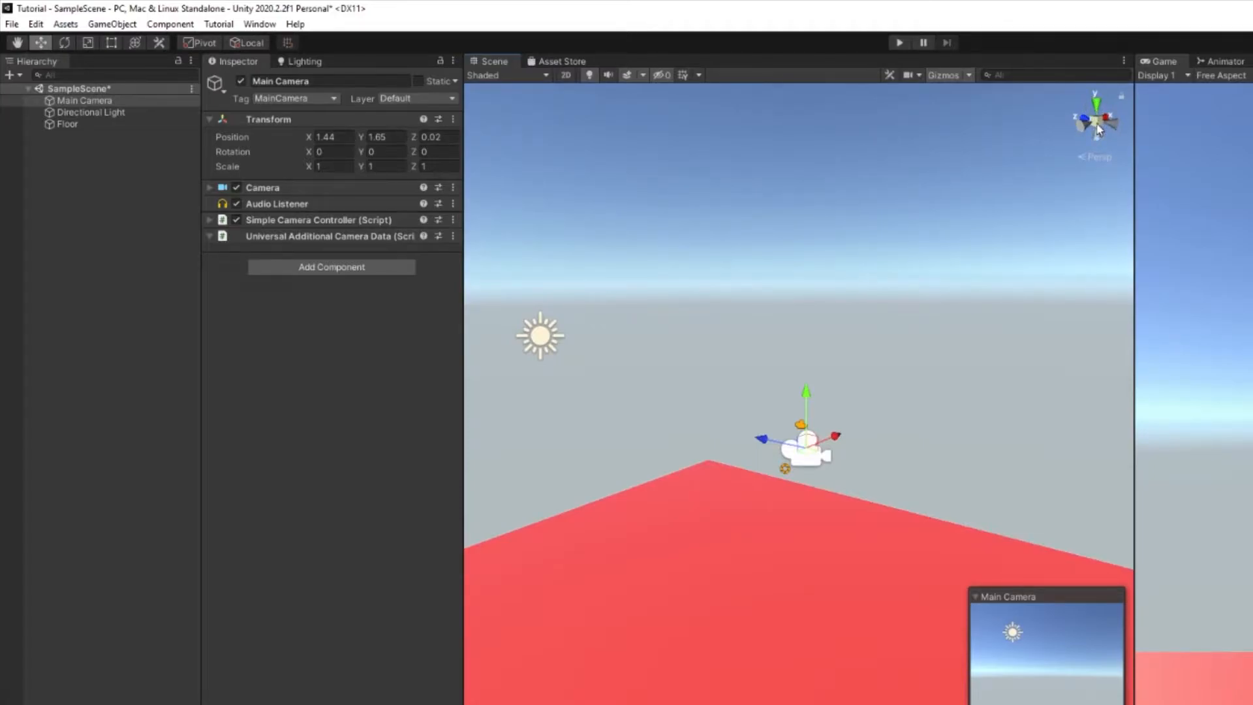
left_click_drag(824, 330, 131, 350, "alt")
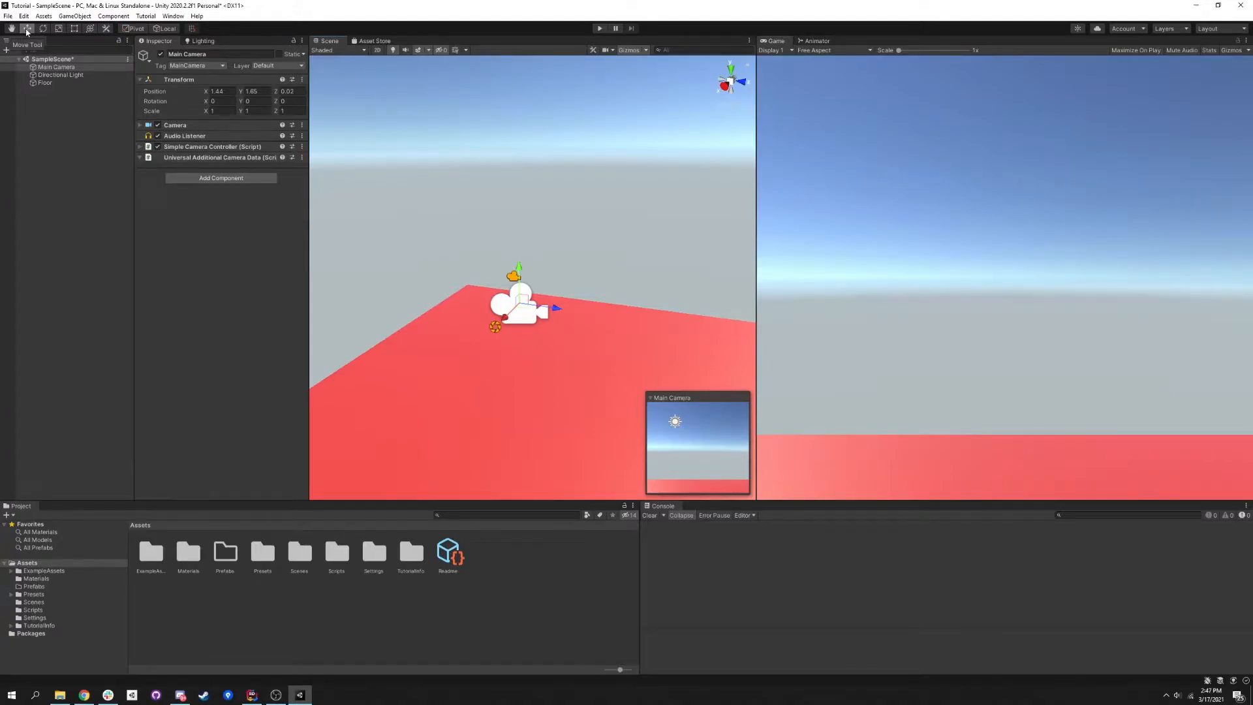
- Move the Main Camera freely above the floor to about X 2.43, Y 2.12, Z 0.49
left_click_drag(450, 253, 483, 256, "alt")
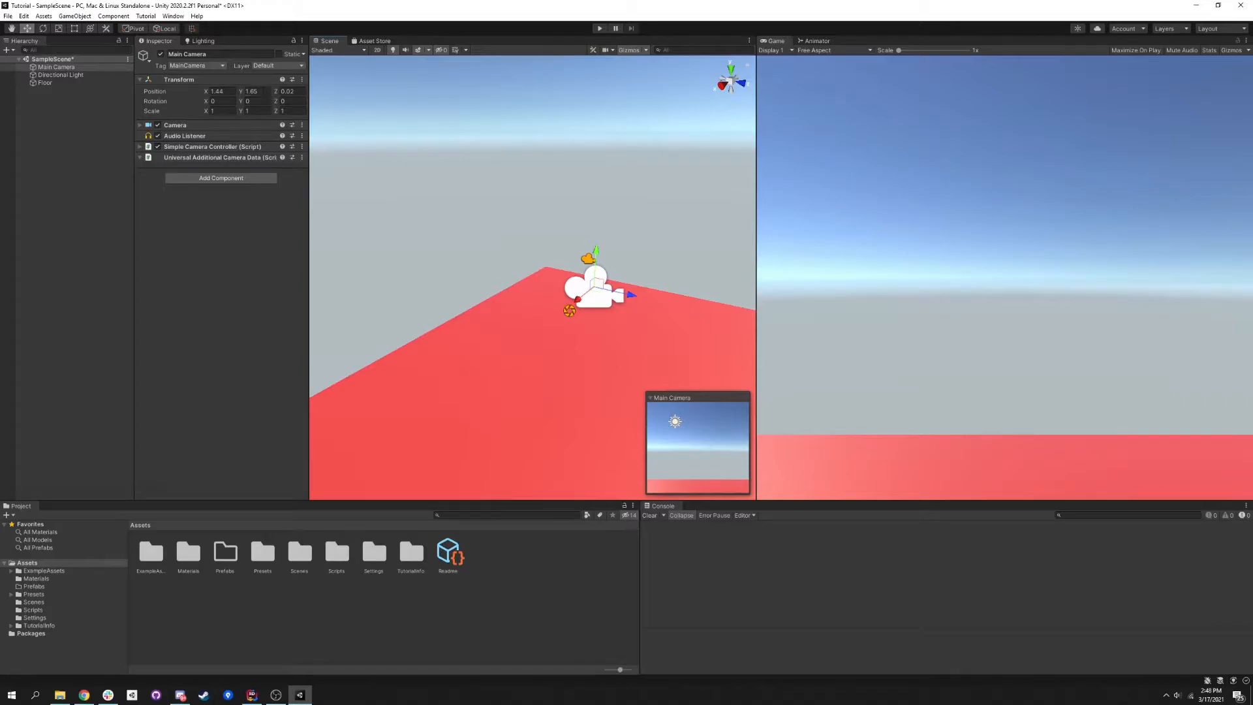
right_click_drag(426, 210, 473, 223)
left_click_drag(507, 231, 431, 289)
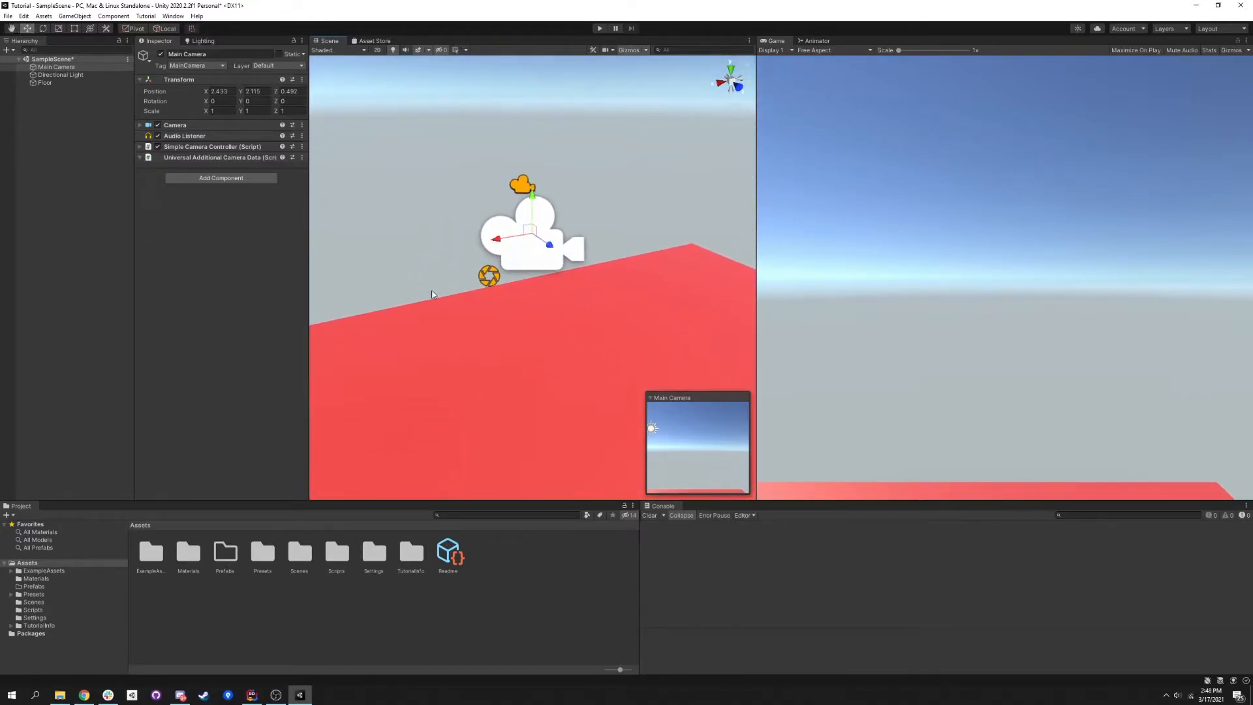
left_click_drag(511, 290, 596, 273, "alt")
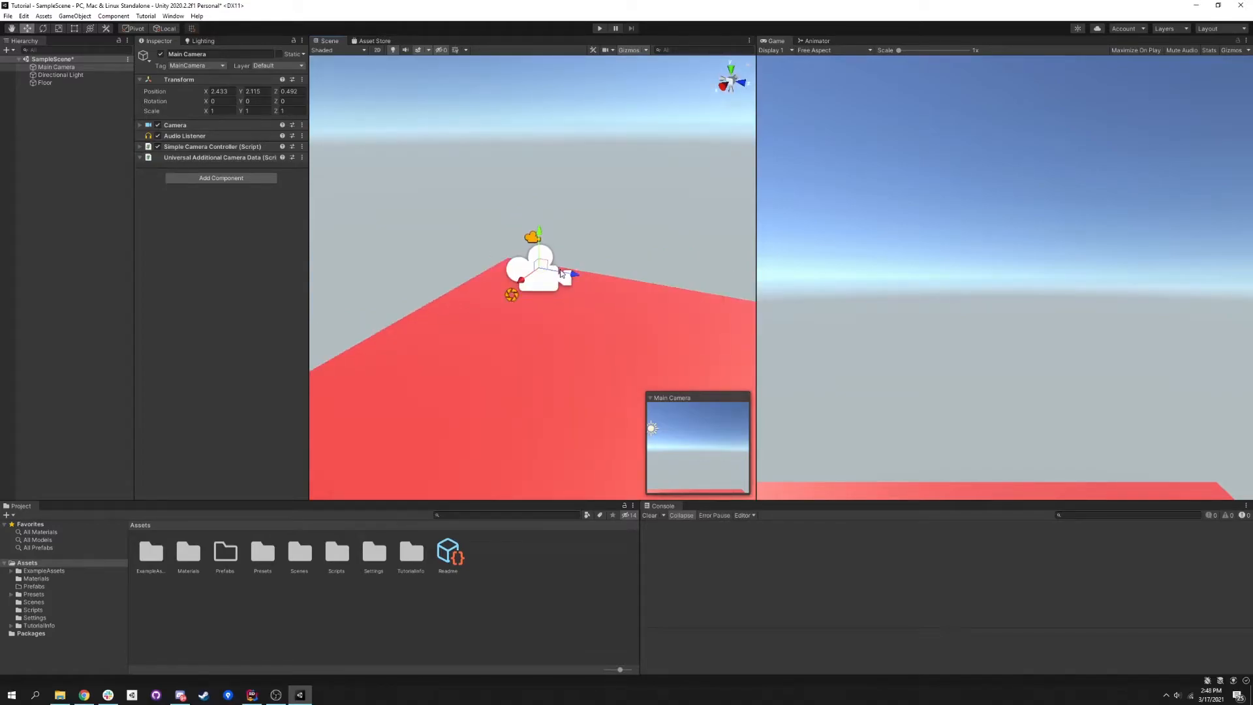
- Try rotating the Main Camera with the Rotate tool and reset its rotation to 0 on all axes
key("e")
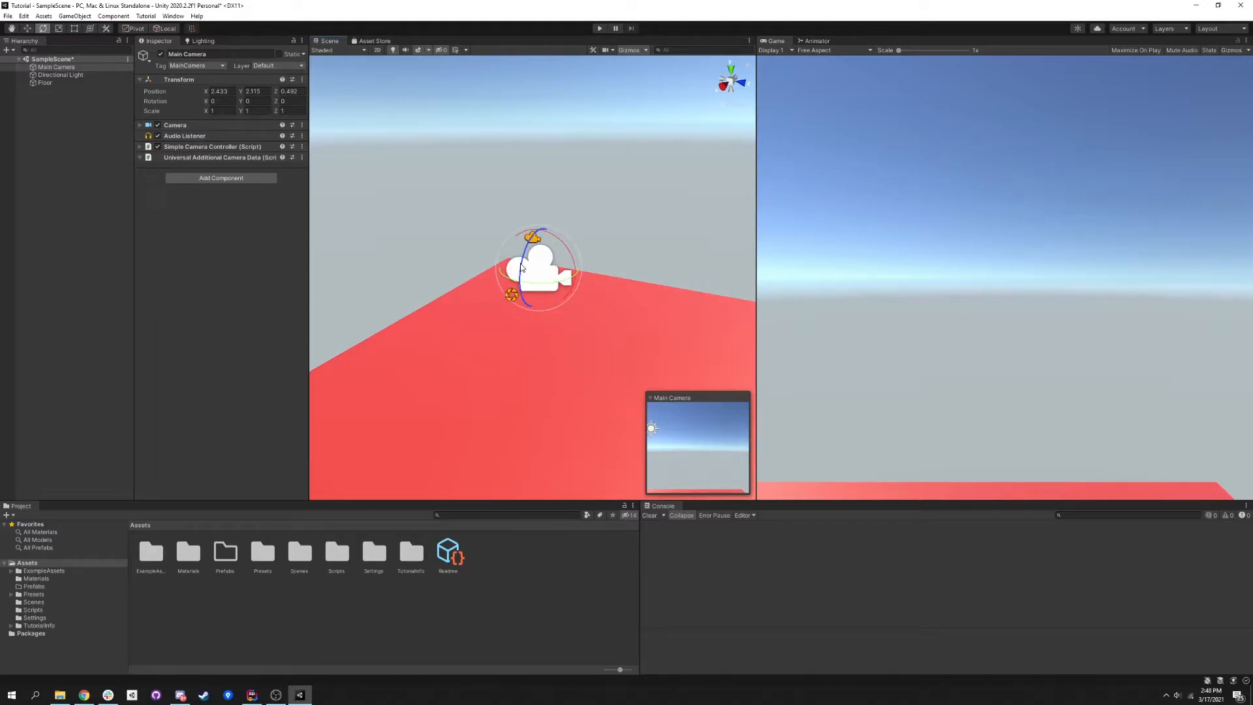
left_click_drag(522, 268, 322, 114)
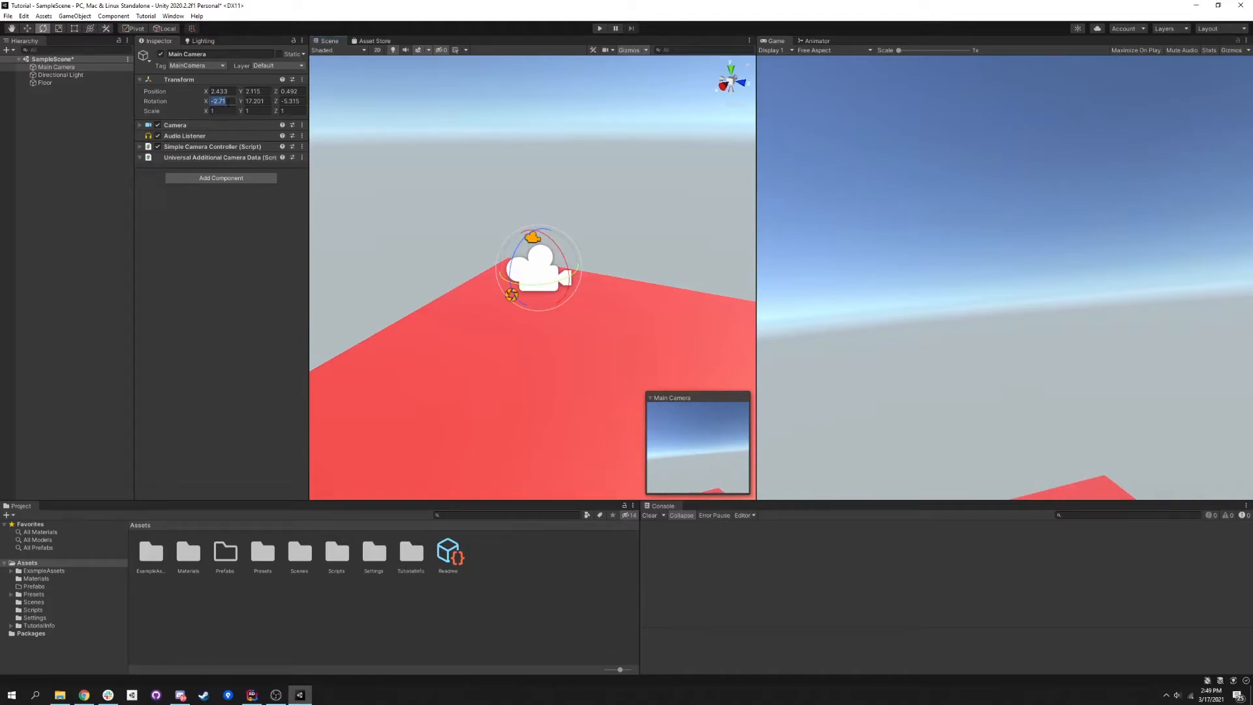
type("0")
key("Tab")
type("0")
key("Tab")
type("0")
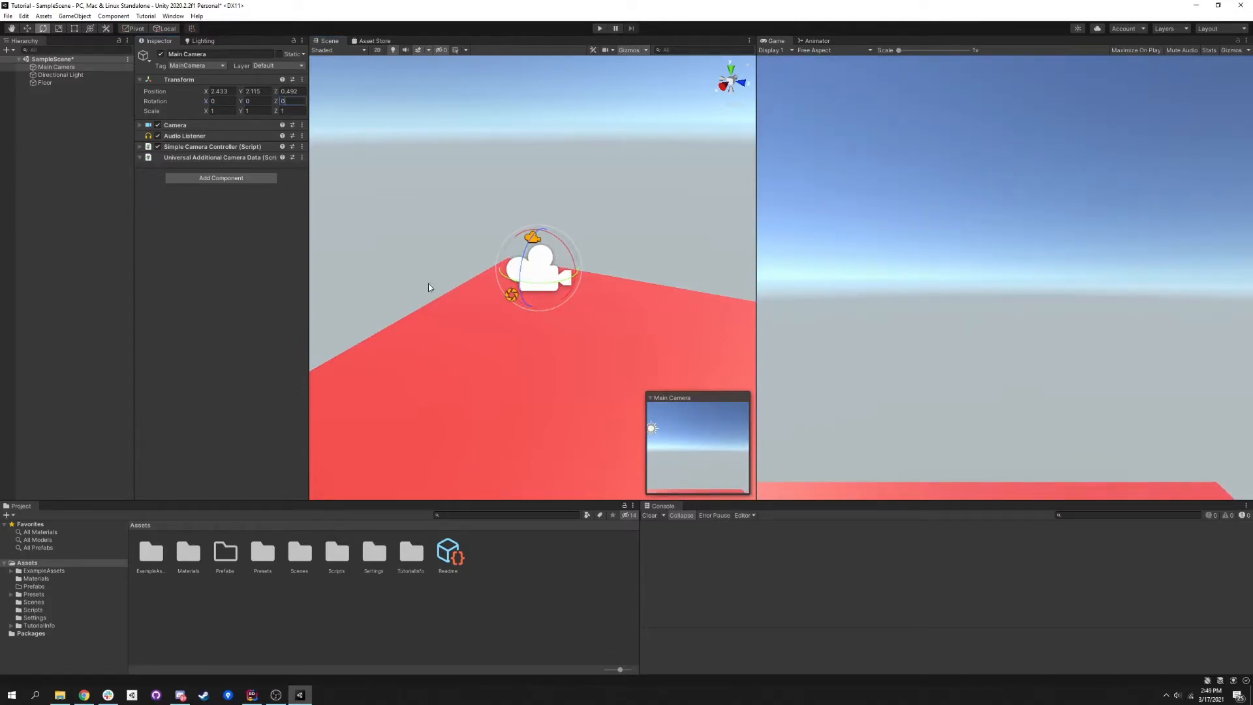
- Reselect the Main Camera and move it horizontally over the floor to about X 3.9, Z 0.37 with the Move tool
left_click(612, 238)
key("w")
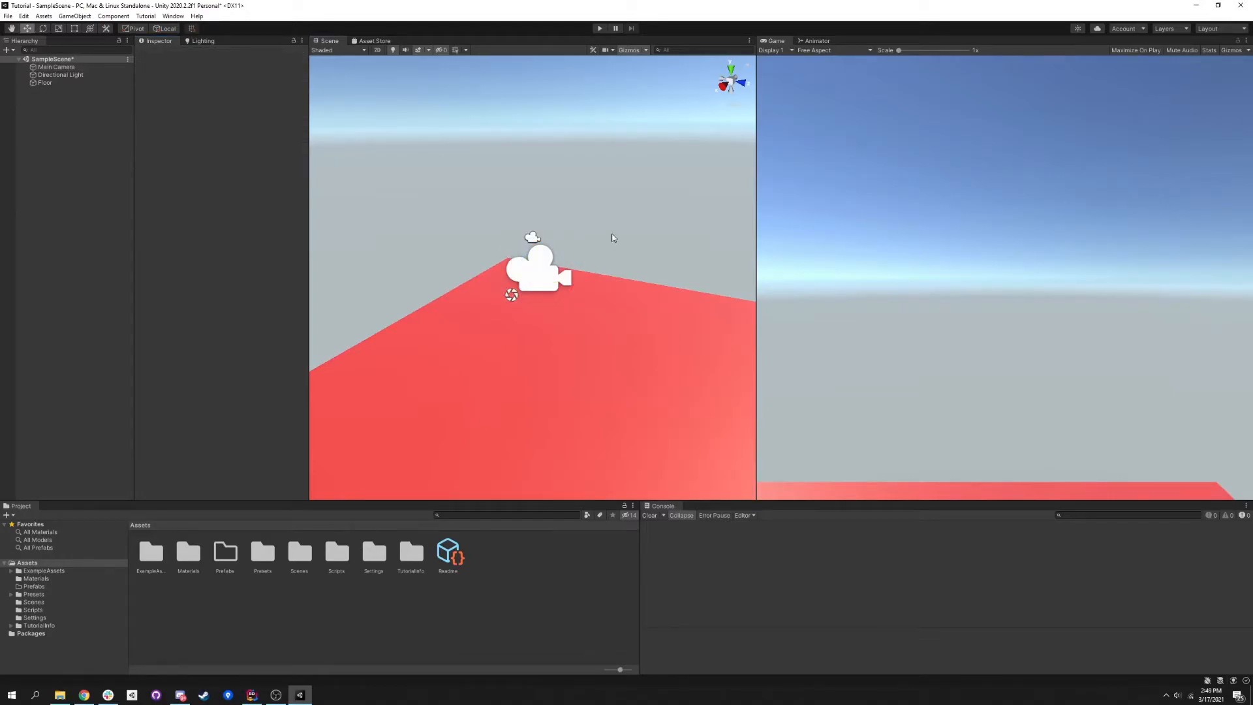
left_click(67, 68)
right_click_drag(556, 232, 598, 242)
key("s")
key("a")
left_click_drag(543, 264, 459, 263)
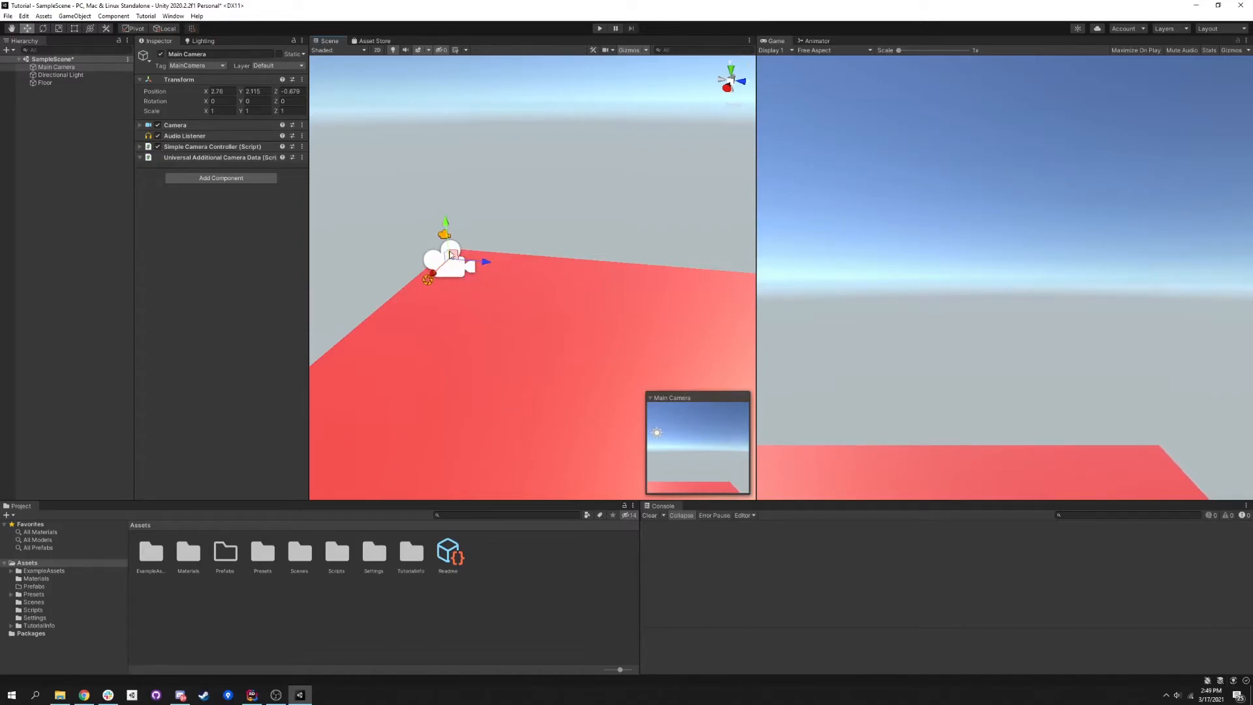
left_click_drag(453, 263, 505, 317)
right_click_drag(459, 287, 483, 287)
key("s")
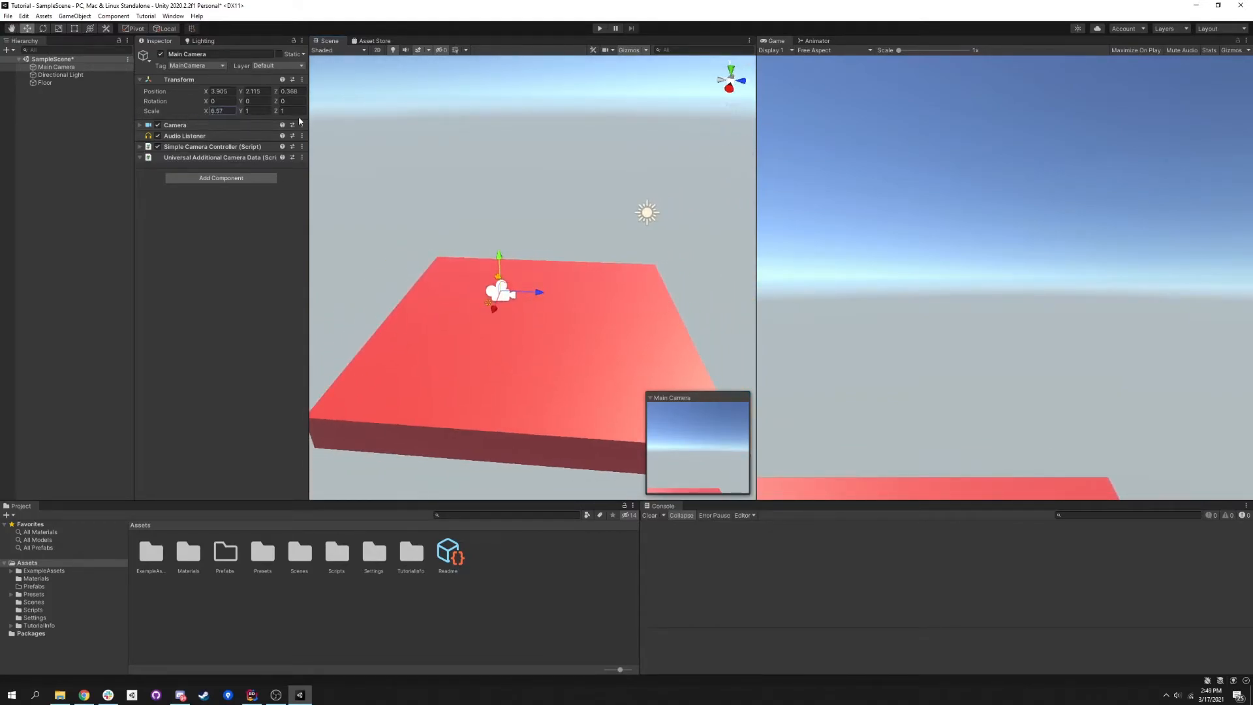
- Try changing the Main Camera's X scale, return it to 1 and deselect the camera
left_click_drag(226, 117, 203, 114)
left_click(226, 114)
left_click(73, 101)
- Add a 3D cube to the scene
right_click(63, 99)
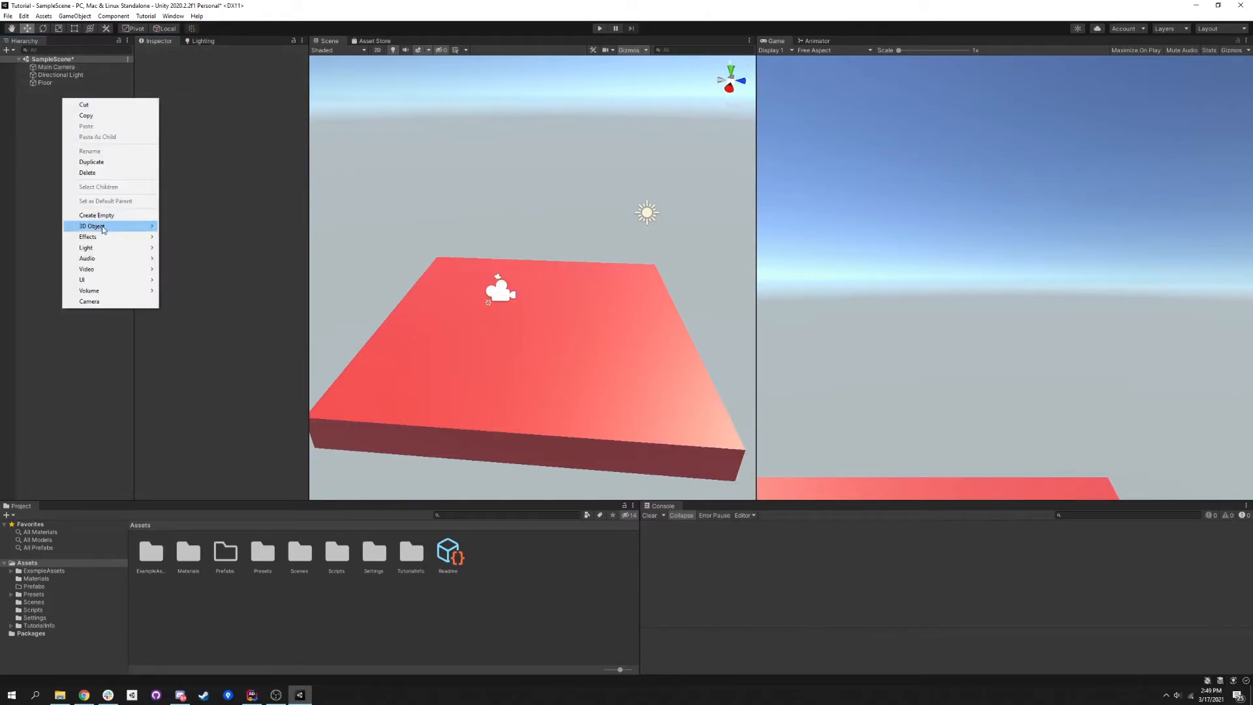
right_click(32, 130)
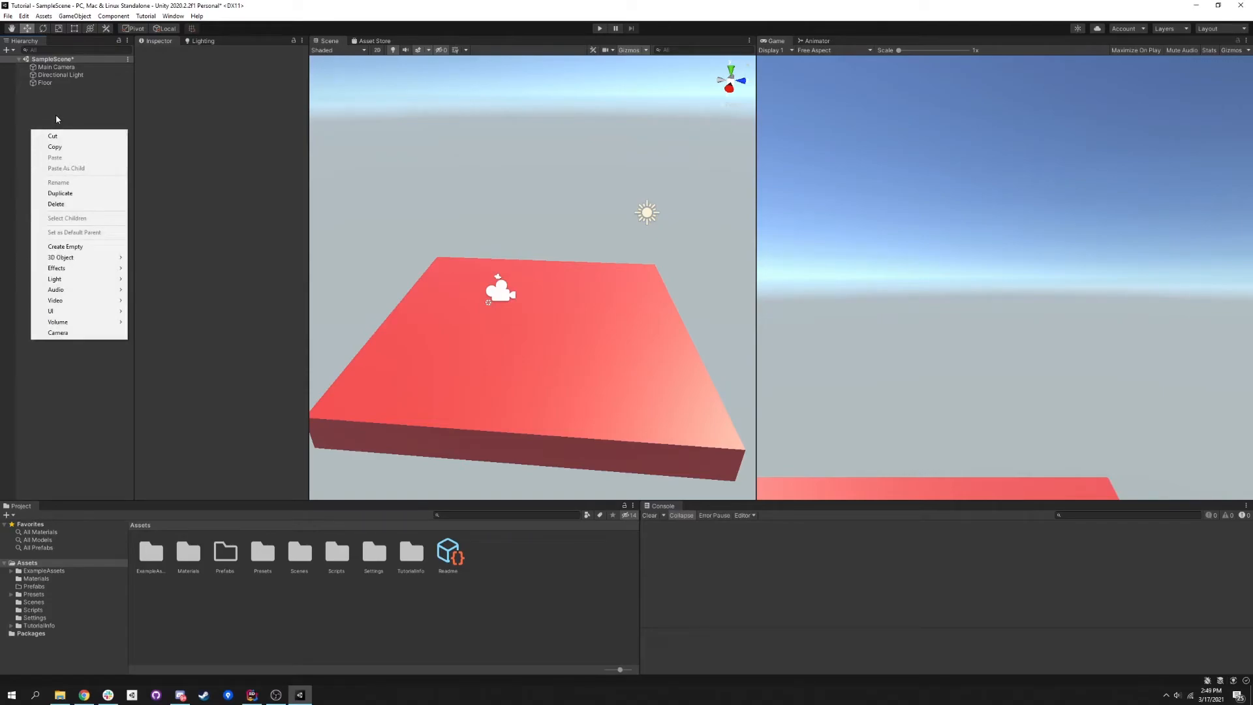
left_click(14, 50)
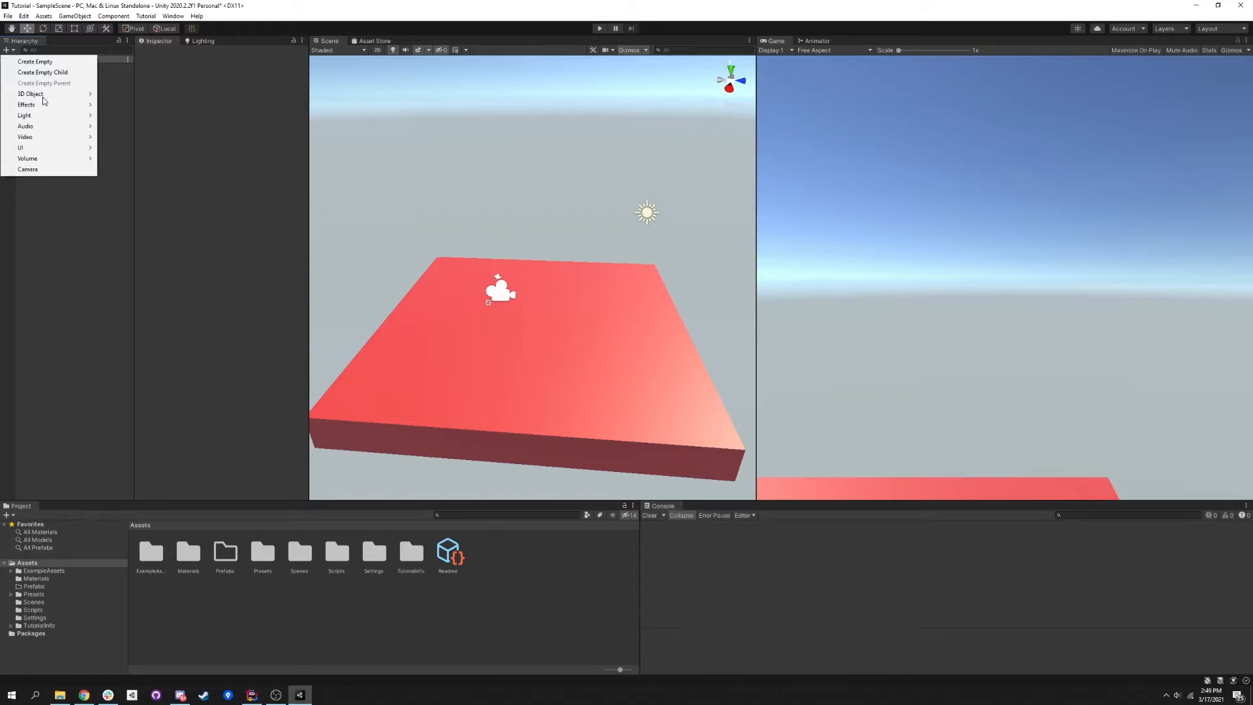
mouse_move(43, 98)
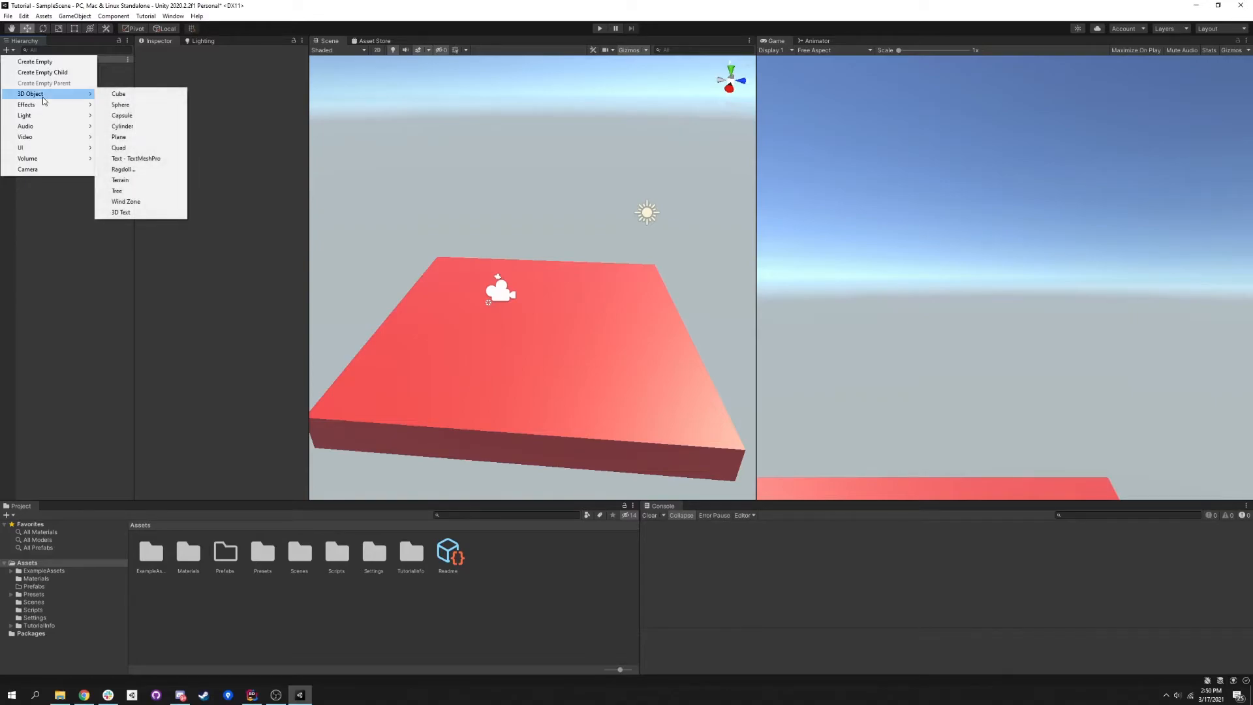
left_click(119, 94)
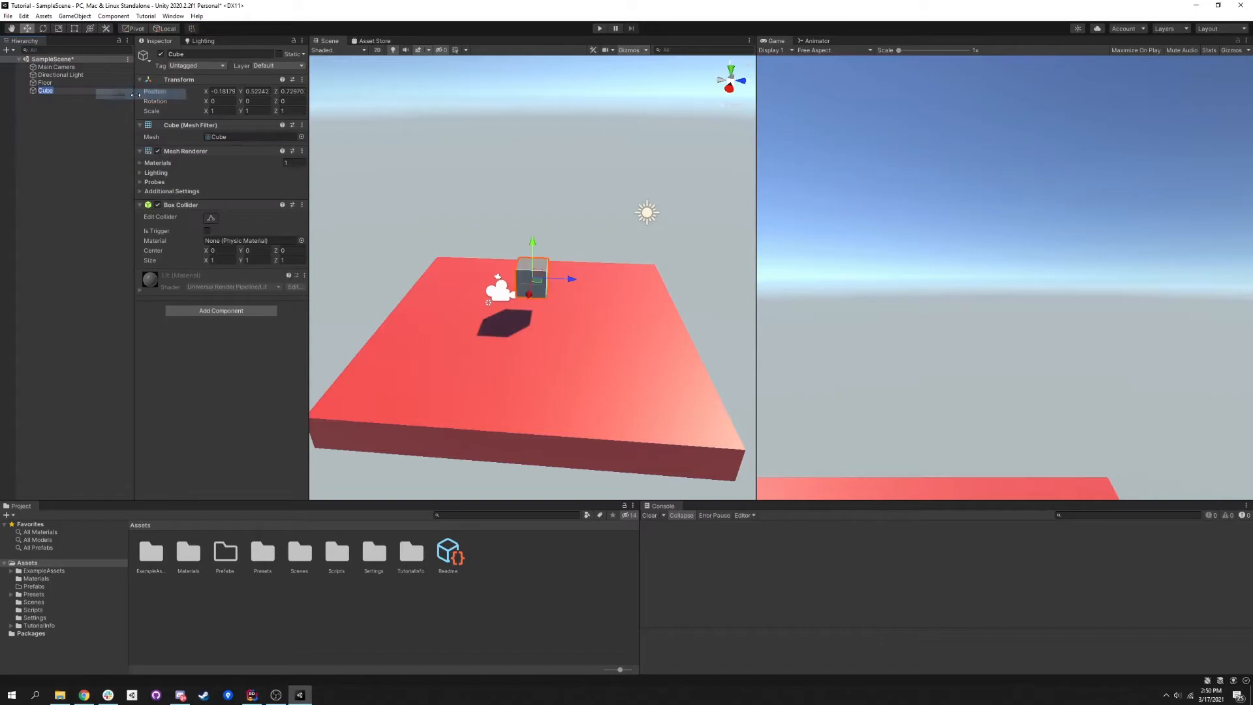
- Move the Main Camera back and up to about X -0.35, Y 2.72, Z -6.9 so it views the cube and floor
key("d")
right_click_drag(527, 264, 415, 258)
key("w")
key("s")
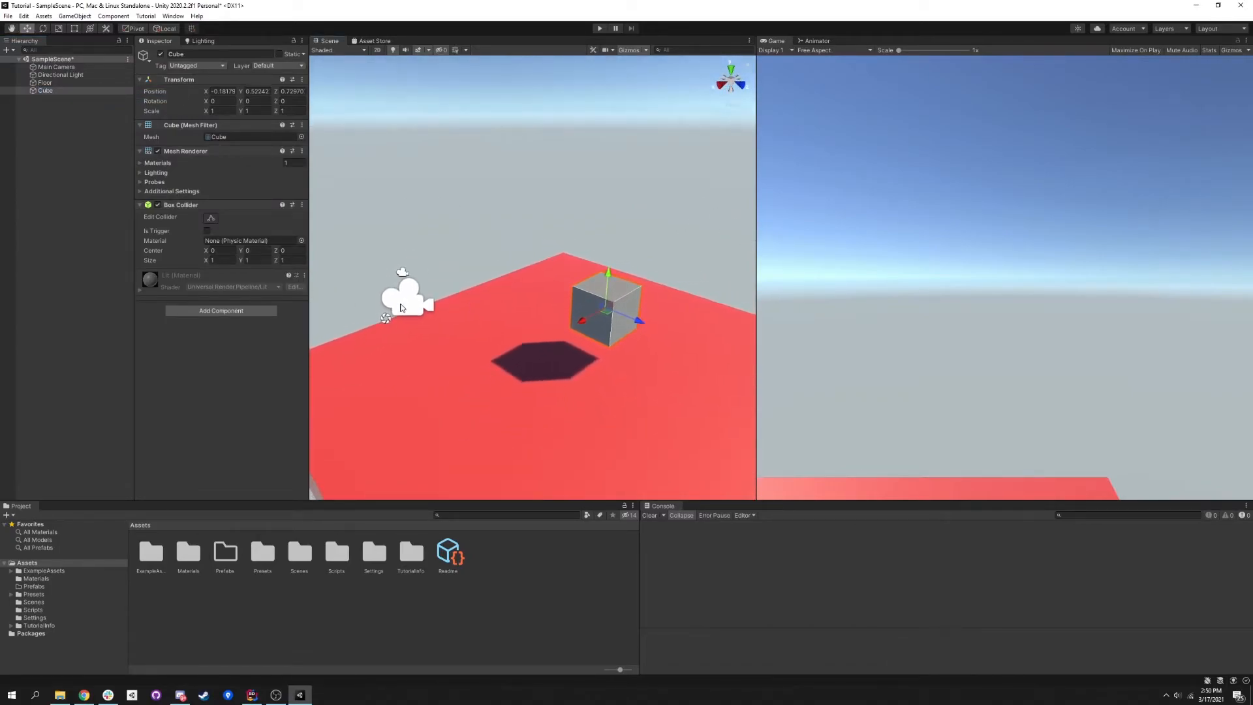
left_click(77, 68)
left_click_drag(401, 269, 432, 393)
left_click_drag(443, 437, 253, 346)
key("s")
right_click_drag(527, 354, 472, 314)
left_click_drag(449, 314, 458, 281)
left_click_drag(496, 230, 521, 203)
- Tilt the Main Camera down towards the floor to an X rotation of about 19.7, and return to the Move tool
key("e")
left_click_drag(523, 207, 518, 181)
key("w")
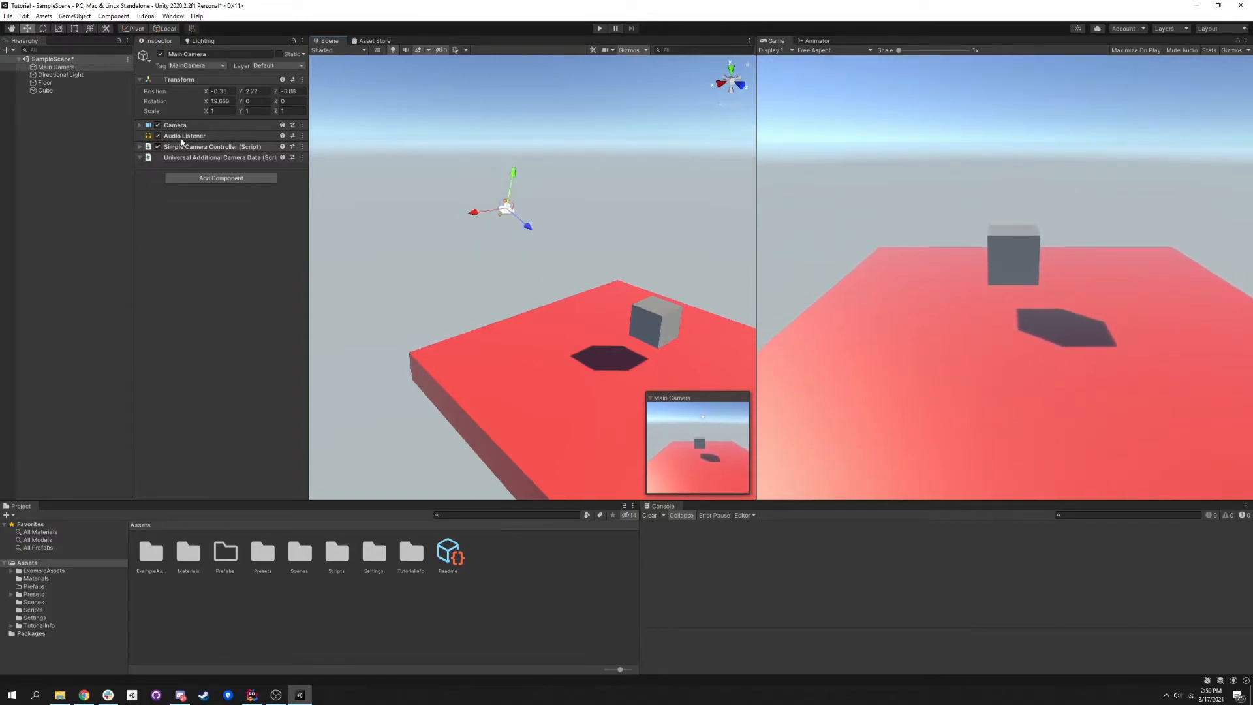
right_click_drag(366, 232, 472, 244)
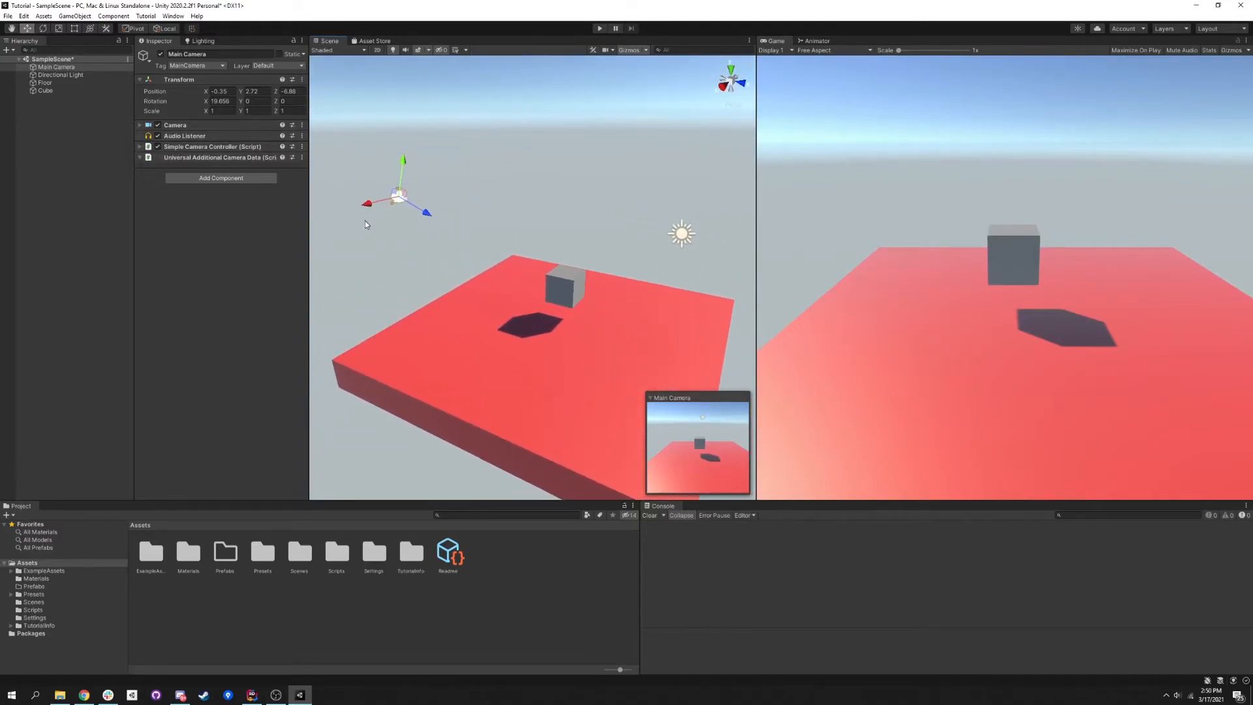
left_click(216, 101)
left_click(217, 101)
left_click(234, 101)
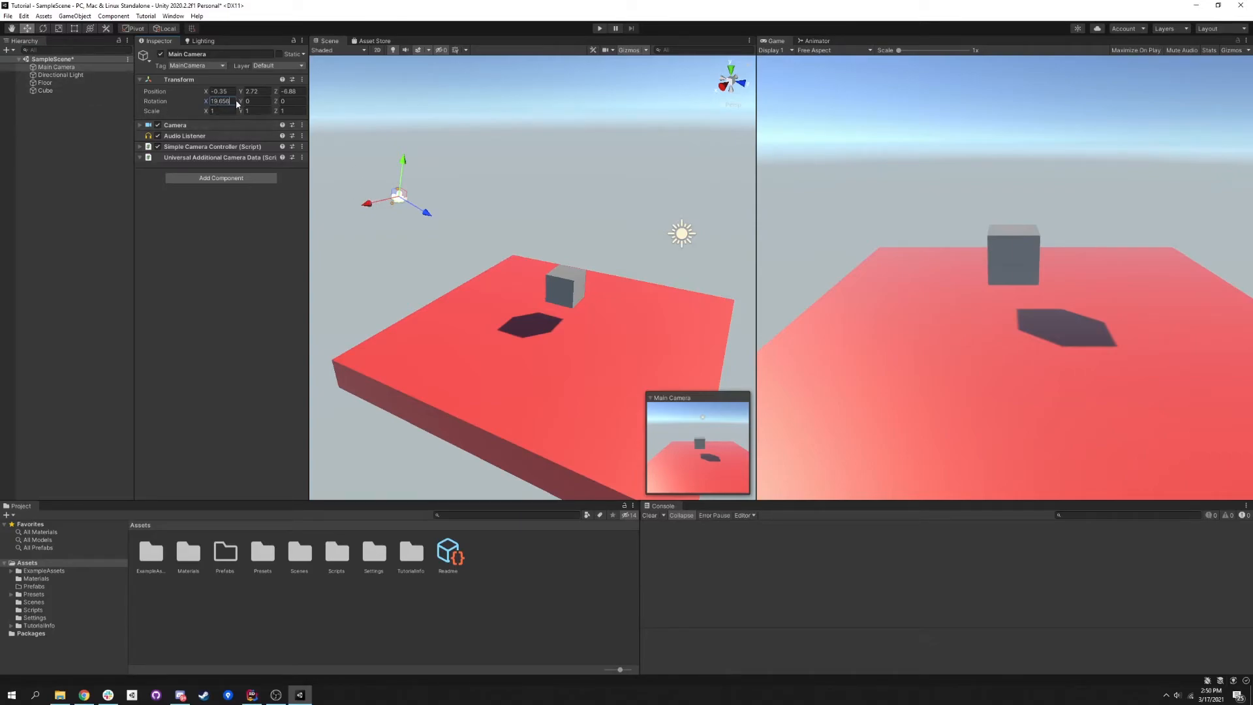
- Move the cube across the floor to about X 0.61, Z 0.8
left_click(45, 90)
left_click_drag(568, 289, 559, 299)
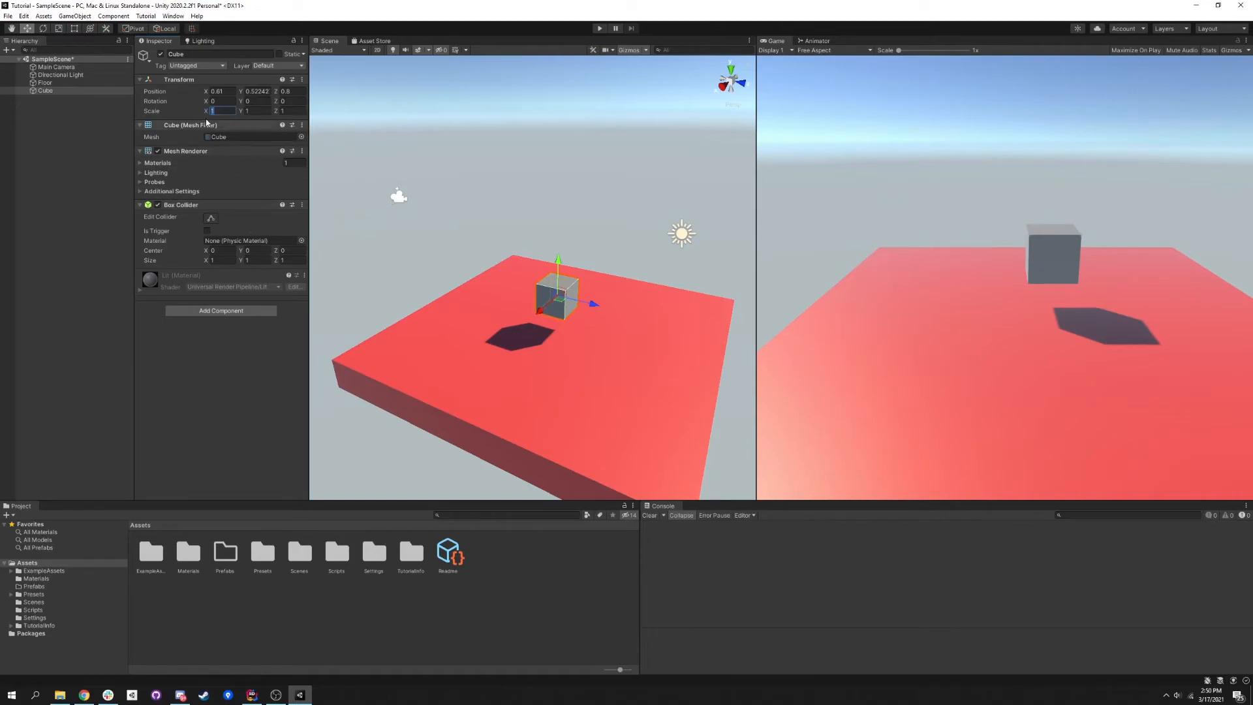
- Try scaling the cube to 10 in X, about 3.14 in Y and about 6.28 in Z
left_click_drag(206, 114, 279, 117)
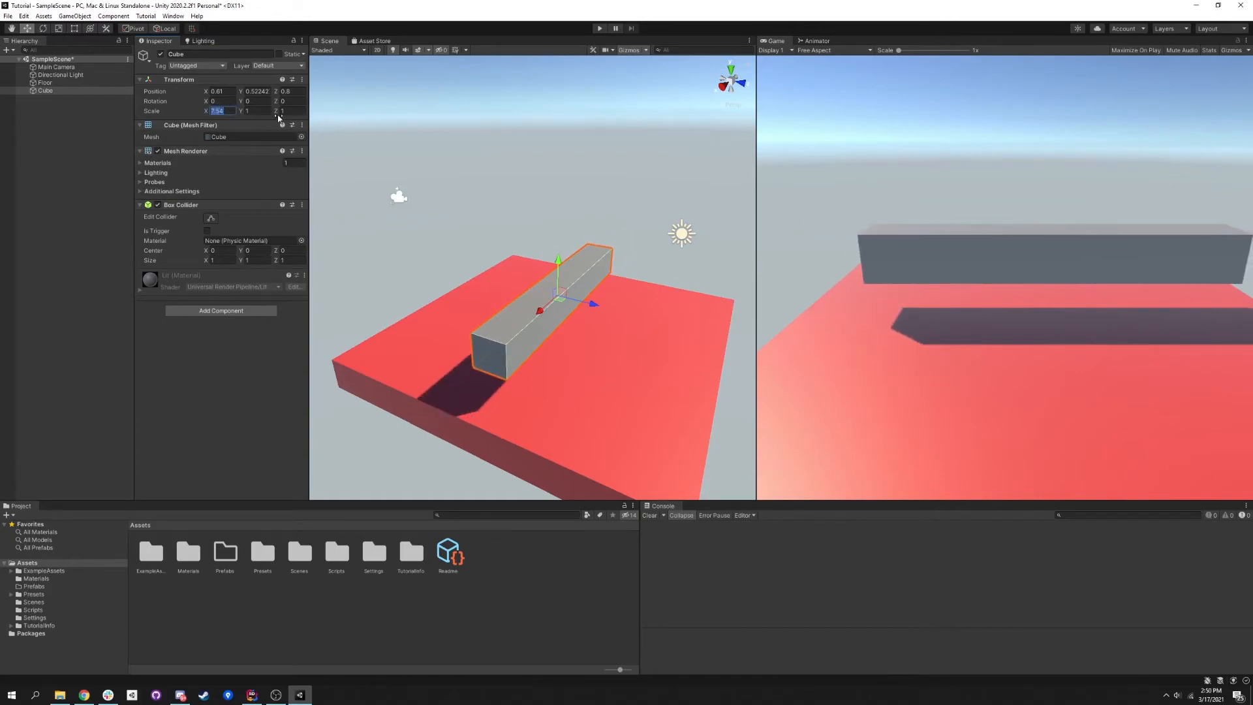
type("10")
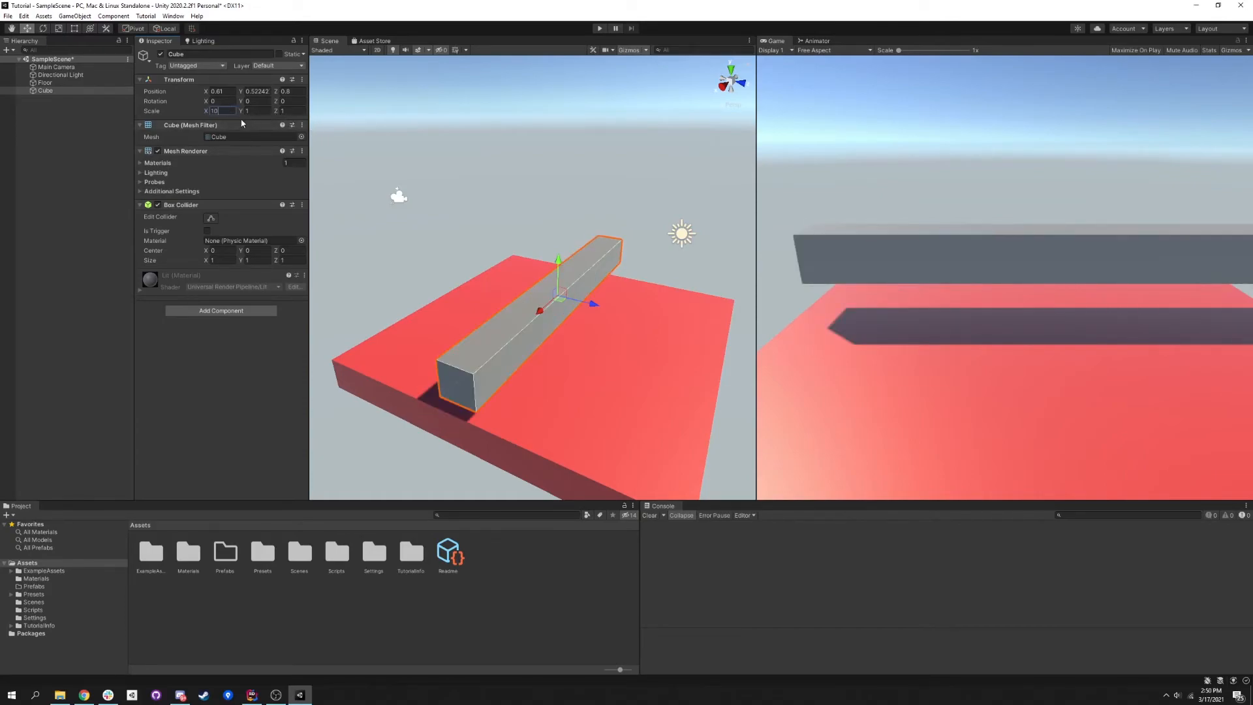
key("Tab")
type("1.7")
left_click_drag(255, 113, 273, 112)
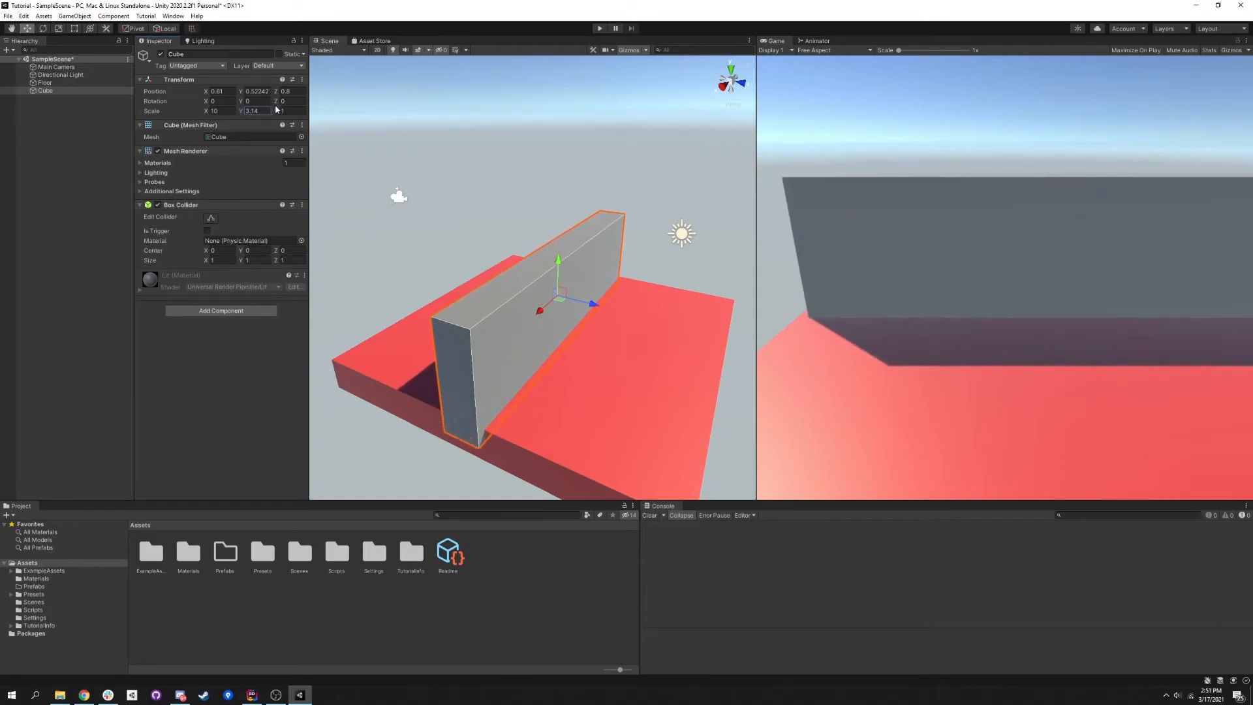
left_click(277, 113)
left_click_drag(279, 114, 354, 127)
- Reset the cube's scale to 1 on all axes
left_click_drag(456, 210, 564, 215, "alt")
left_click(222, 111)
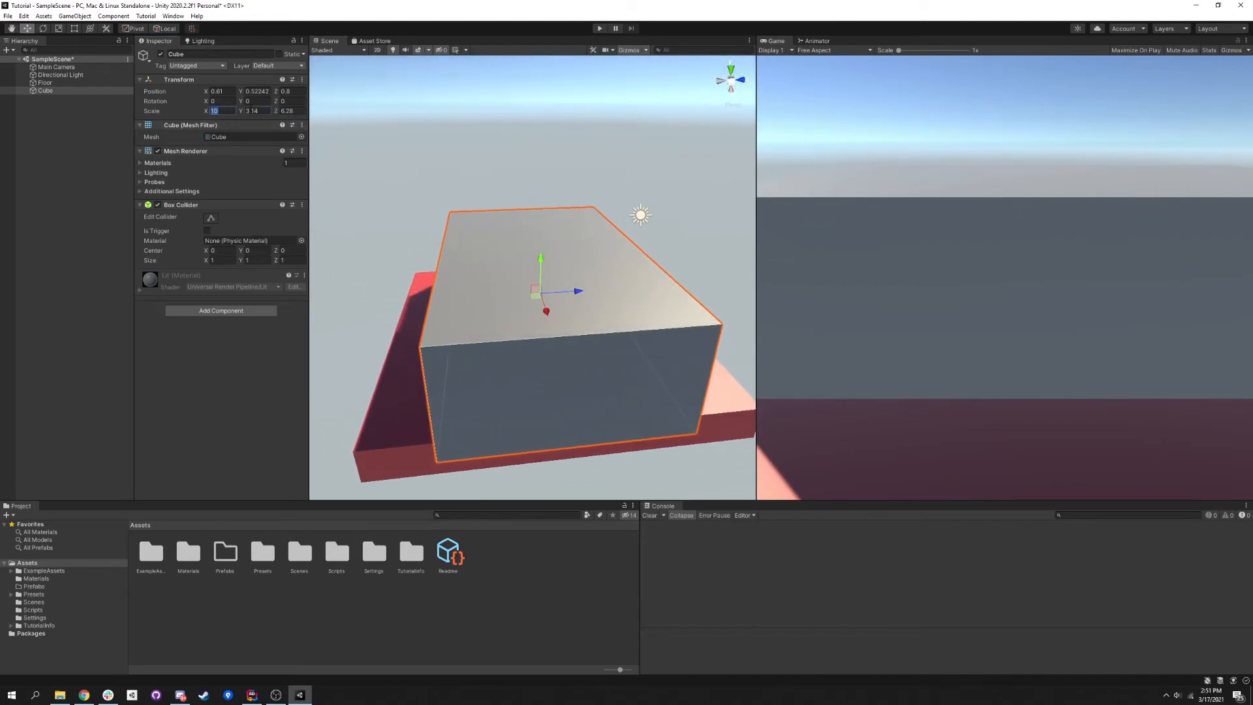
type("1")
key("Tab")
type("1")
key("Tab")
type("1")
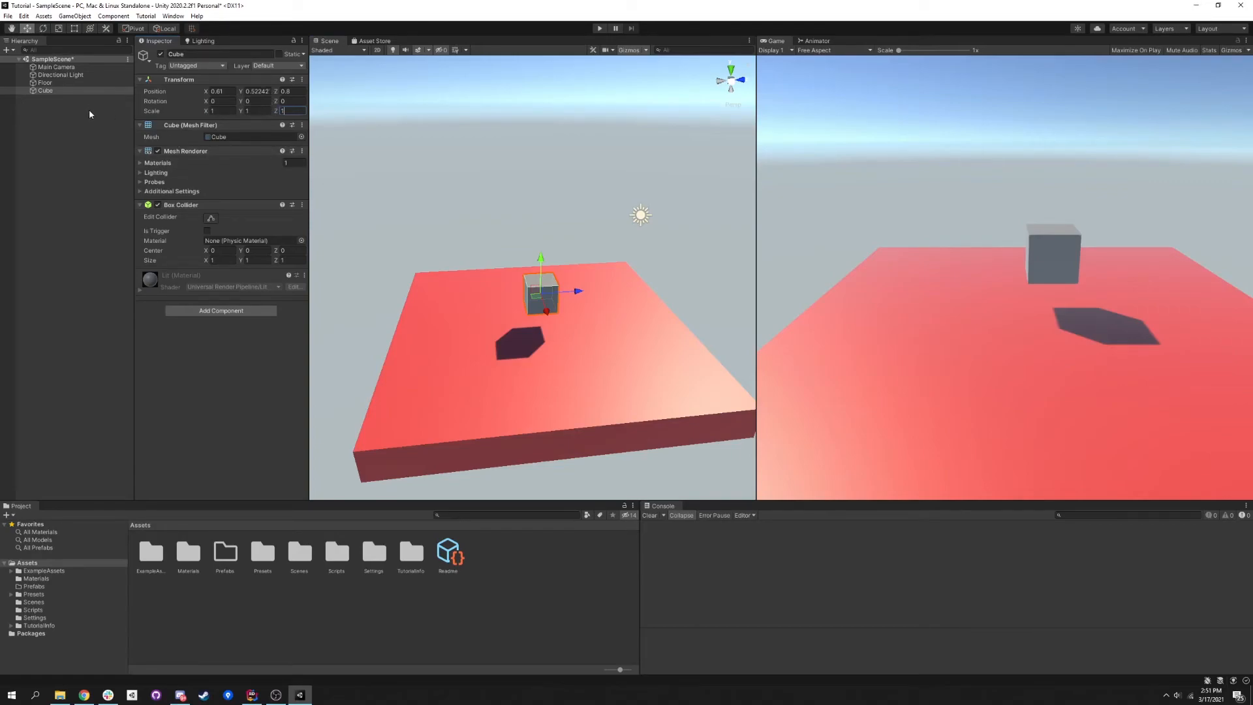
- Add a 3D capsule to the scene
right_click(65, 110)
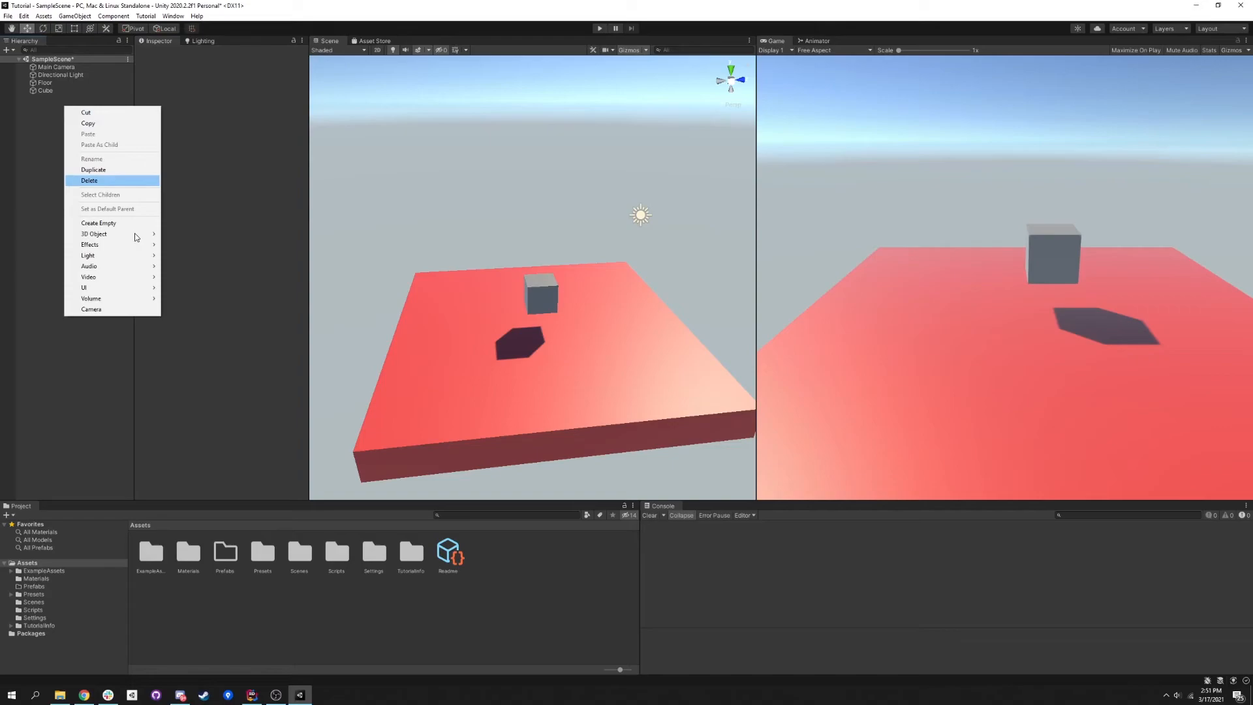
mouse_move(136, 233)
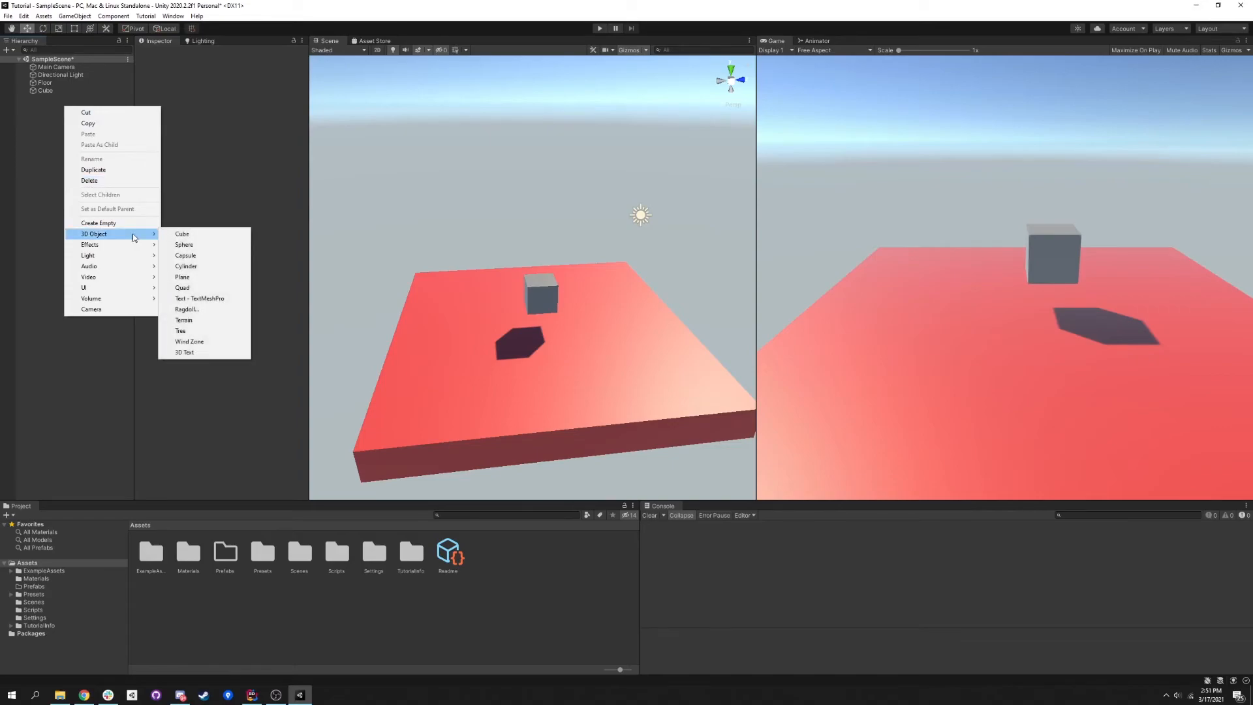
left_click(185, 255)
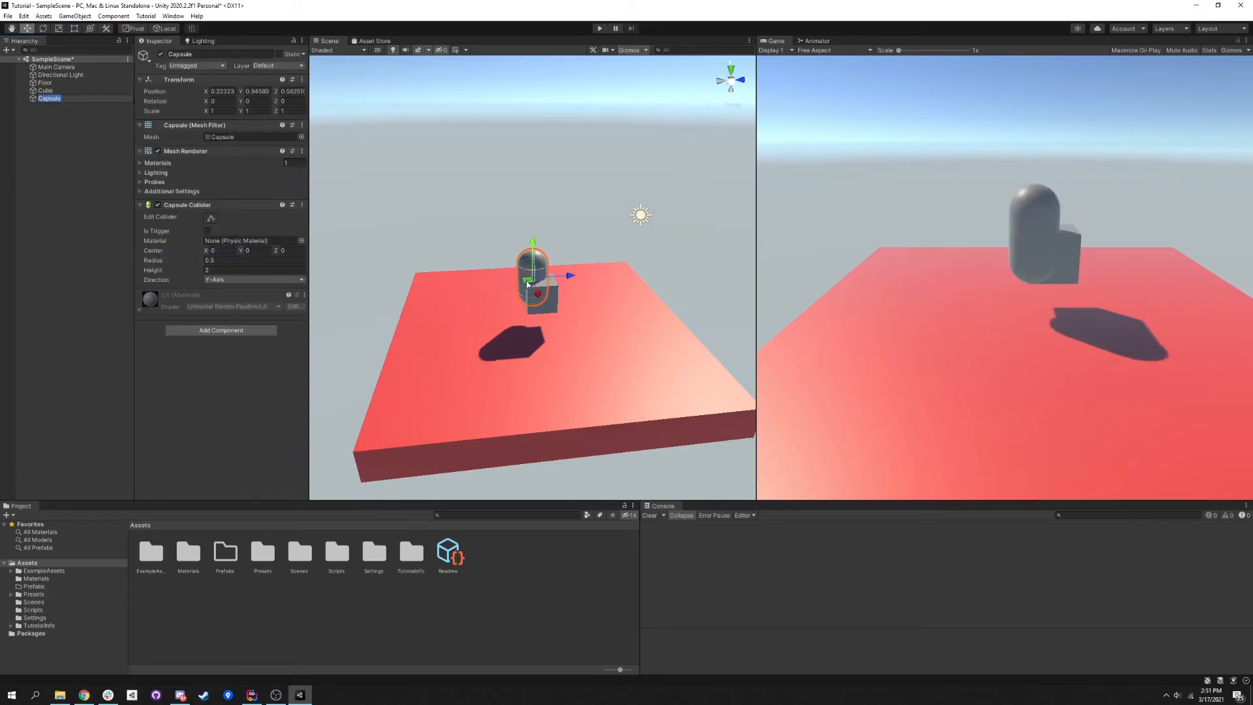
- Move the capsule across the floor to about X 1.2, Z -2.56 and rotate it about 39.28 degrees around X
left_click_drag(528, 284, 432, 299)
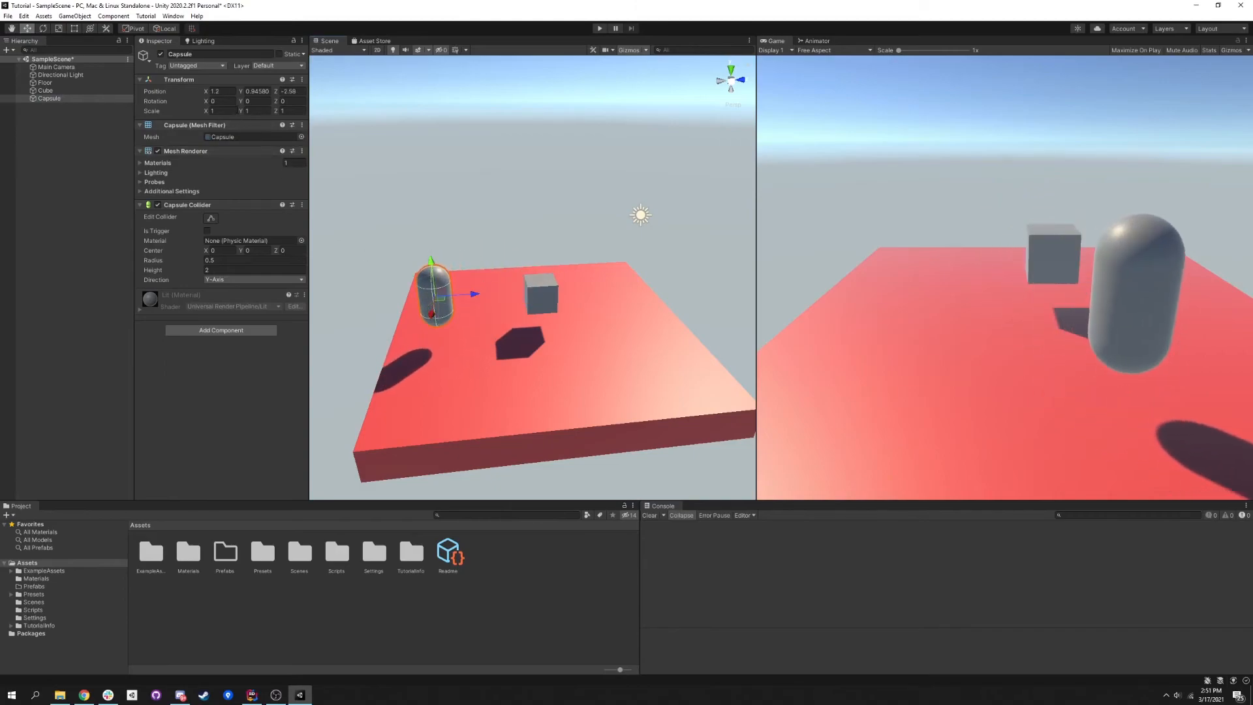
left_click_drag(205, 101, 1040, 268)
- Scale the capsule to 1.5 in X, 5 in Y and 3 in Z
left_click(226, 111)
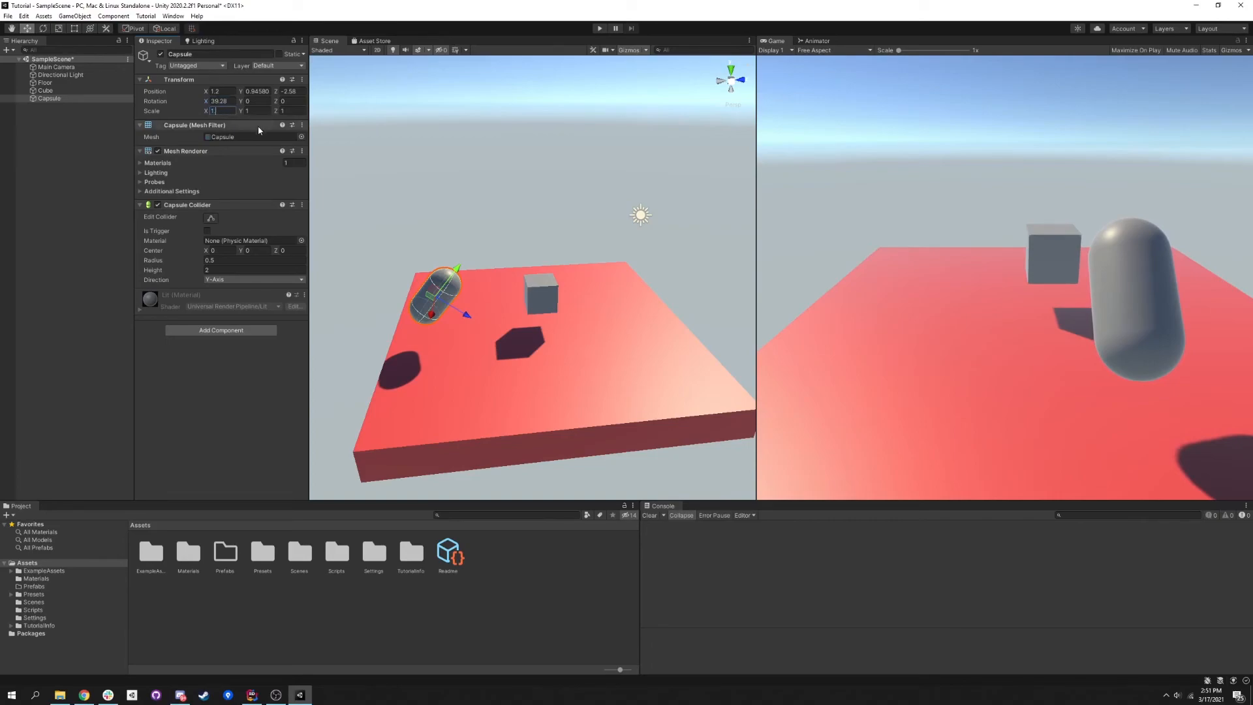
type(".5")
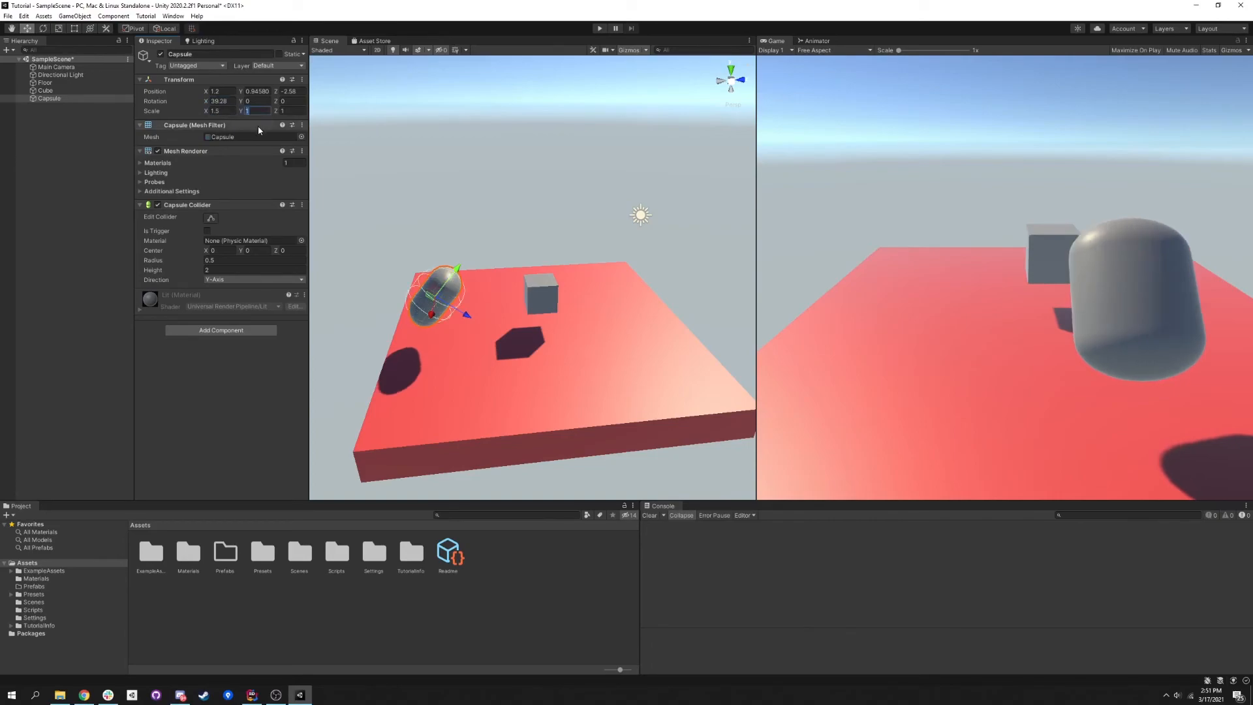
type("5")
key("Tab")
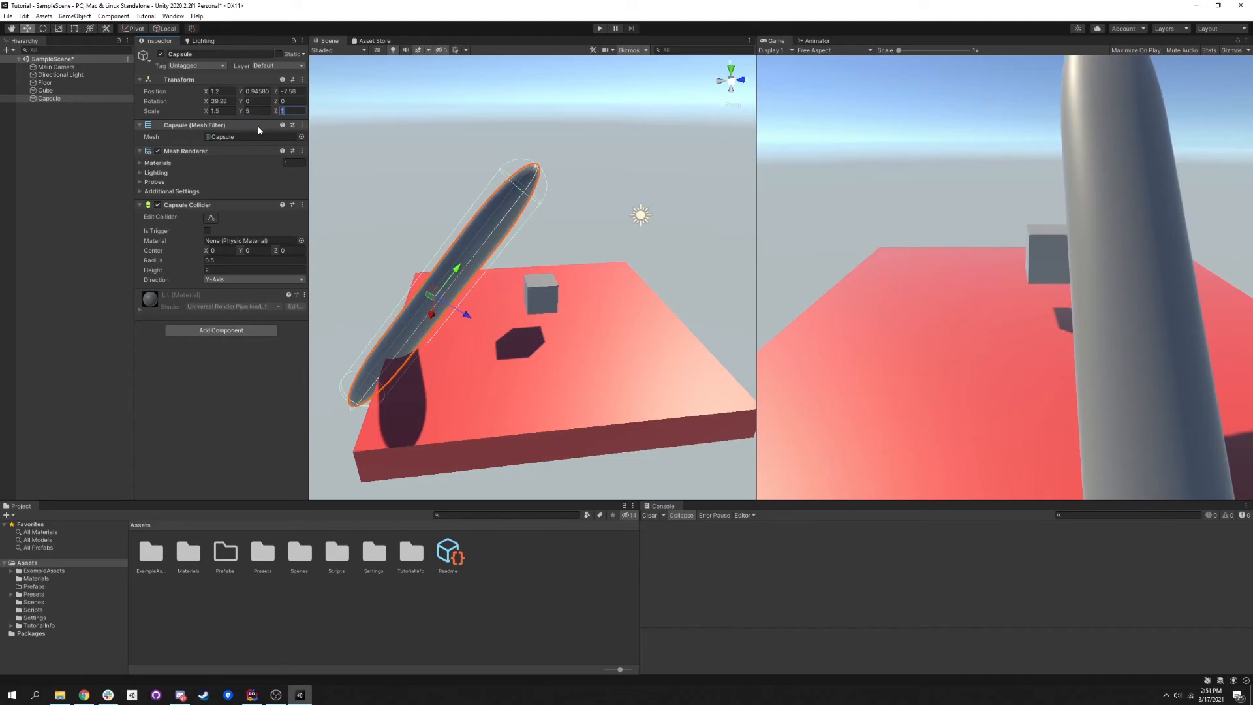
type("3")
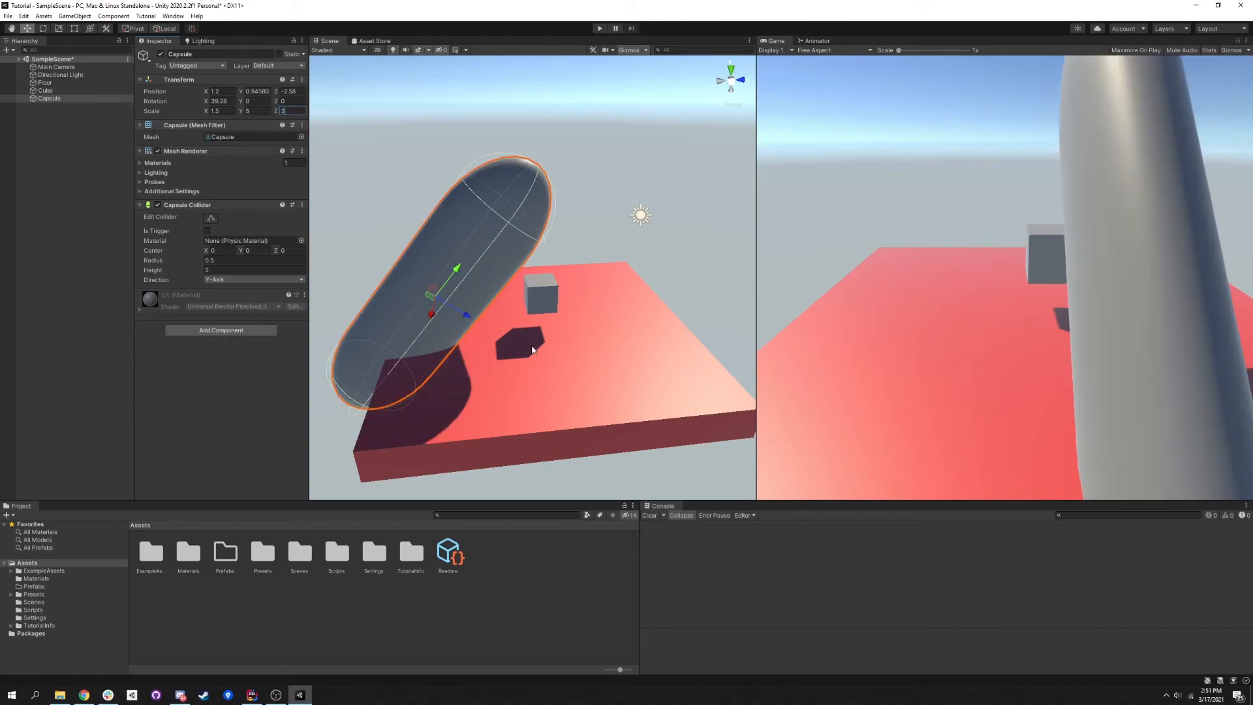
- Move the tilted capsule along its own Y axis to about Y 3.14, Z -0.76, and shift it along its own Z axis
left_click_drag(450, 272, 514, 193)
left_click(515, 193)
left_click_drag(457, 269, 529, 193)
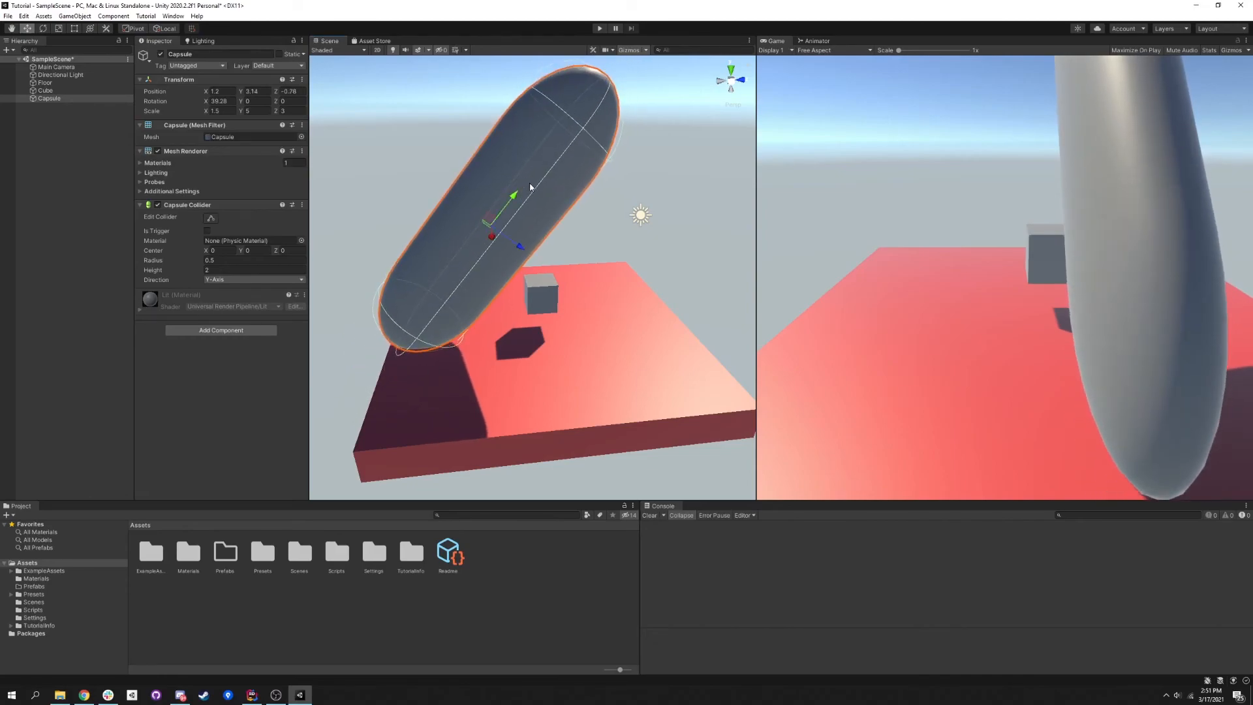
left_click_drag(522, 250, 478, 218)
- Delete the capsule from the scene
left_click(52, 90)
left_click(59, 97)
key("Delete")
- Nudge the cube along the Z axis to about Z 0.92
left_click(76, 82)
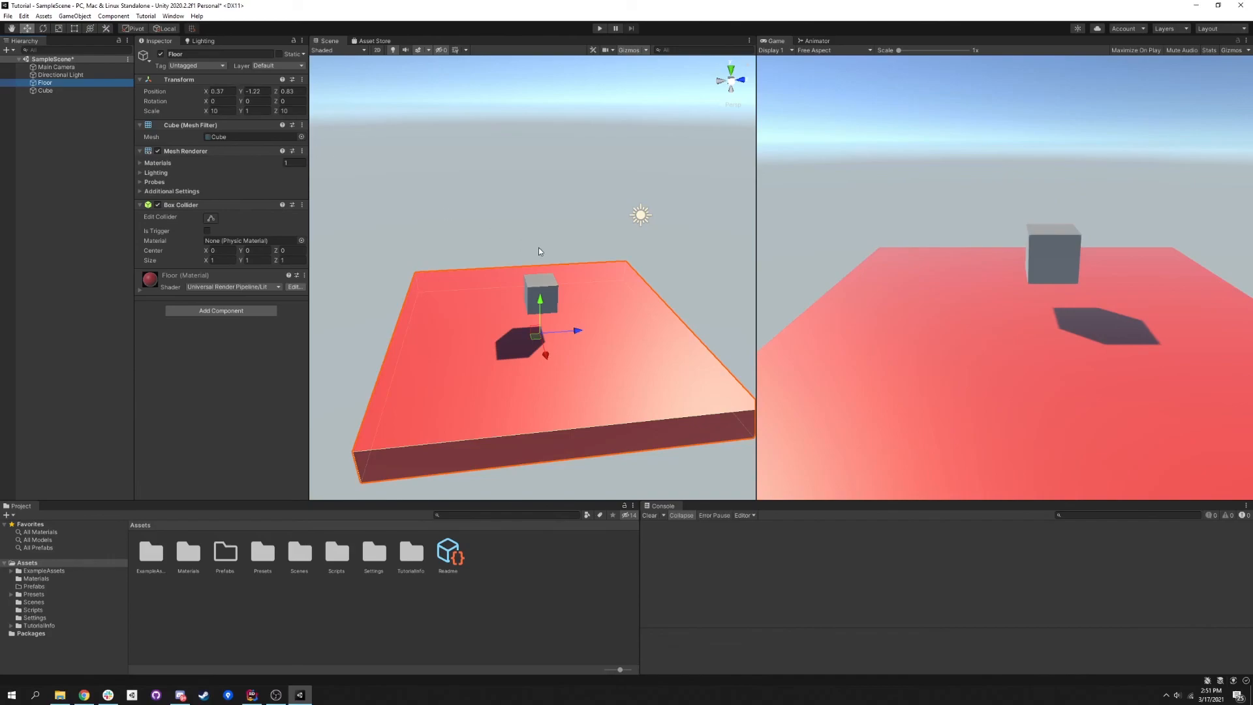
left_click(536, 292)
mouse_move(571, 292)
left_mouse_down()
mouse_move(690, 282)
mouse_move(581, 305)
left_mouse_up()
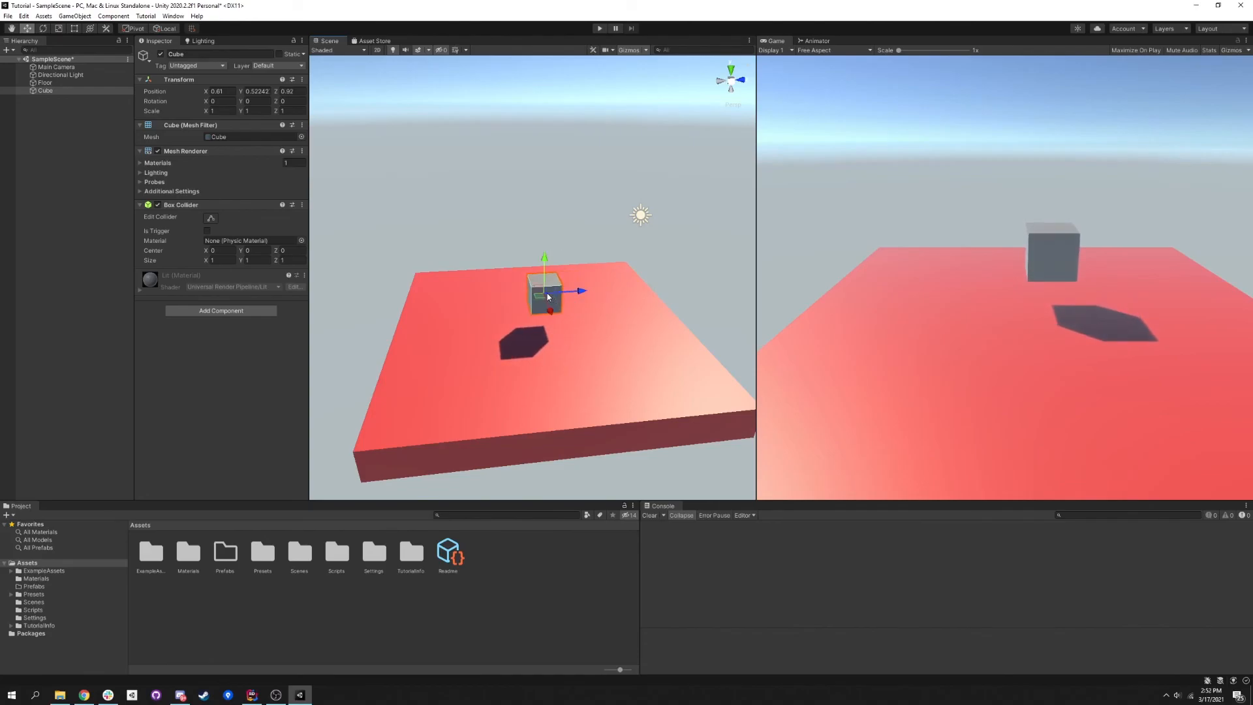